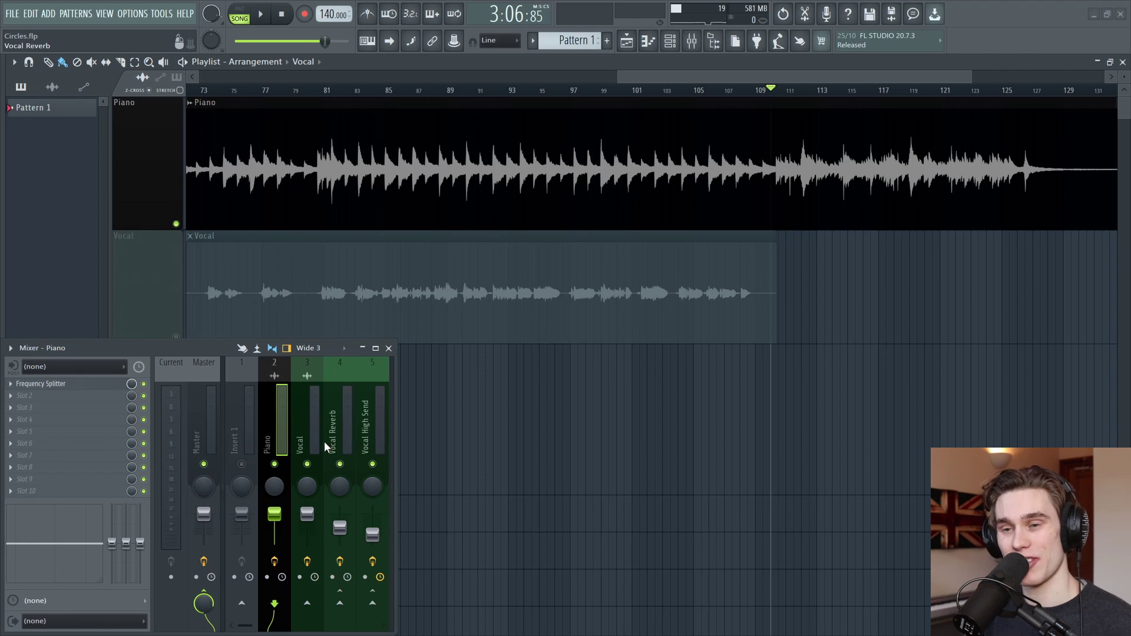
# - Open the Frequency Splitter from the Piano mixer track's effect slots
pyautogui.click(56, 385)
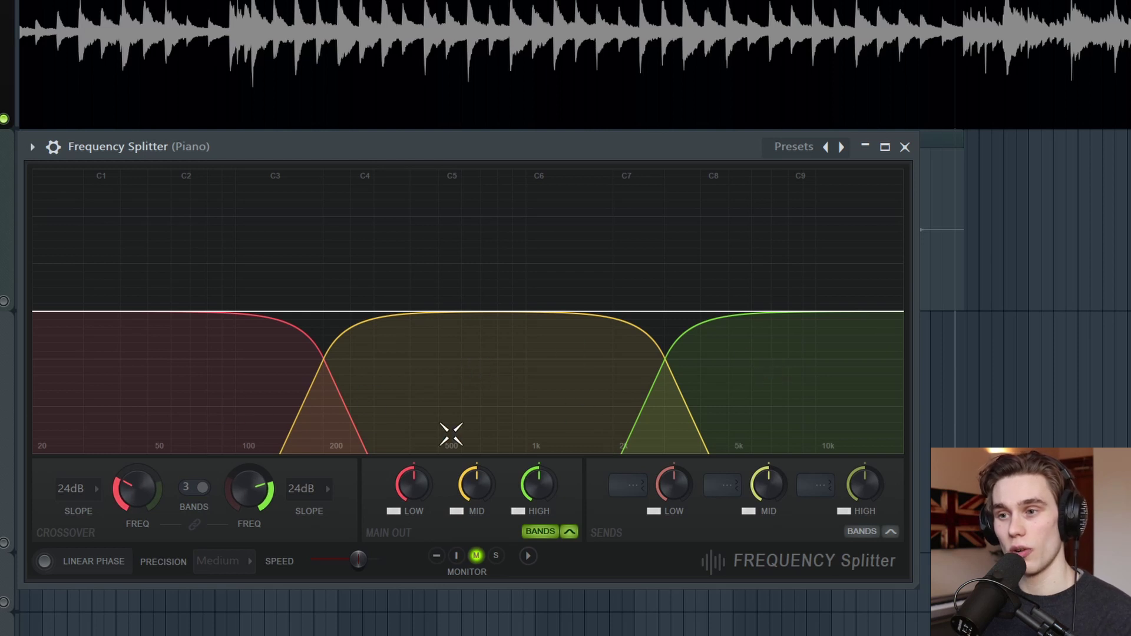
# - Keep three bands, lower the mid/high crossover and raise the low/mid split to about 300 Hz
pyautogui.click(196, 497)
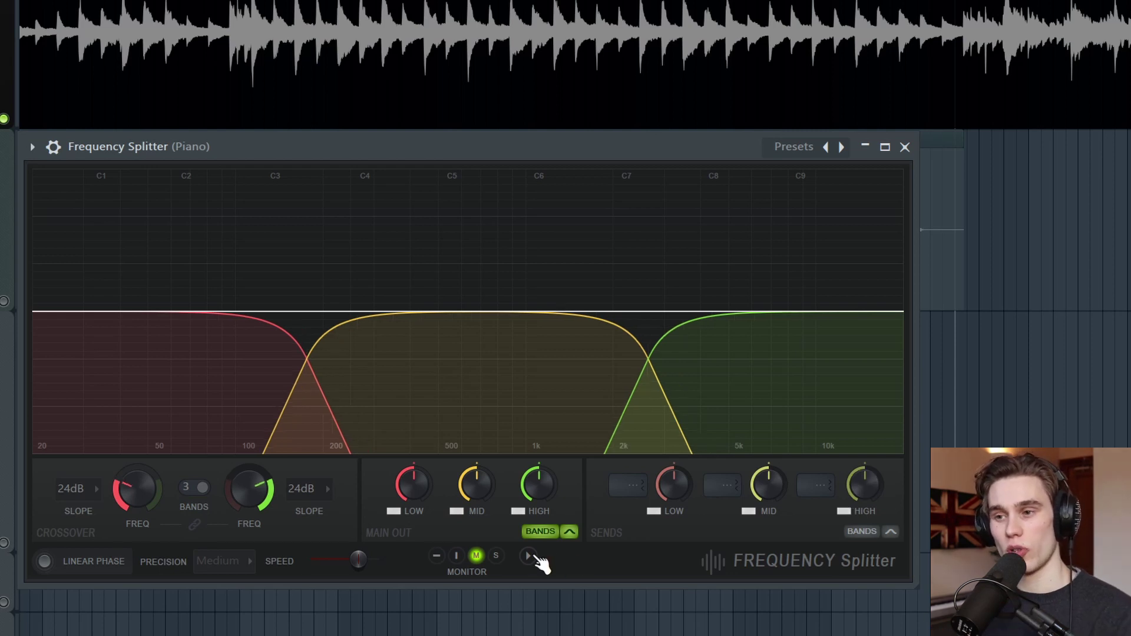
pyautogui.moveTo(249, 489); pyautogui.dragTo(218, 489)
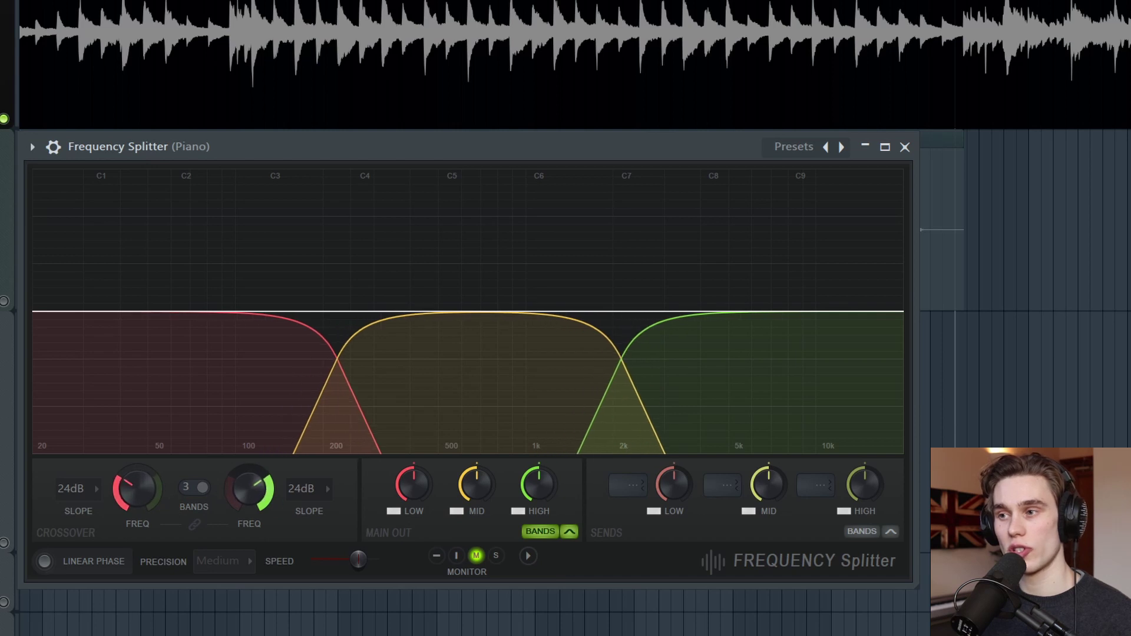
pyautogui.moveTo(136, 489); pyautogui.dragTo(136, 471)
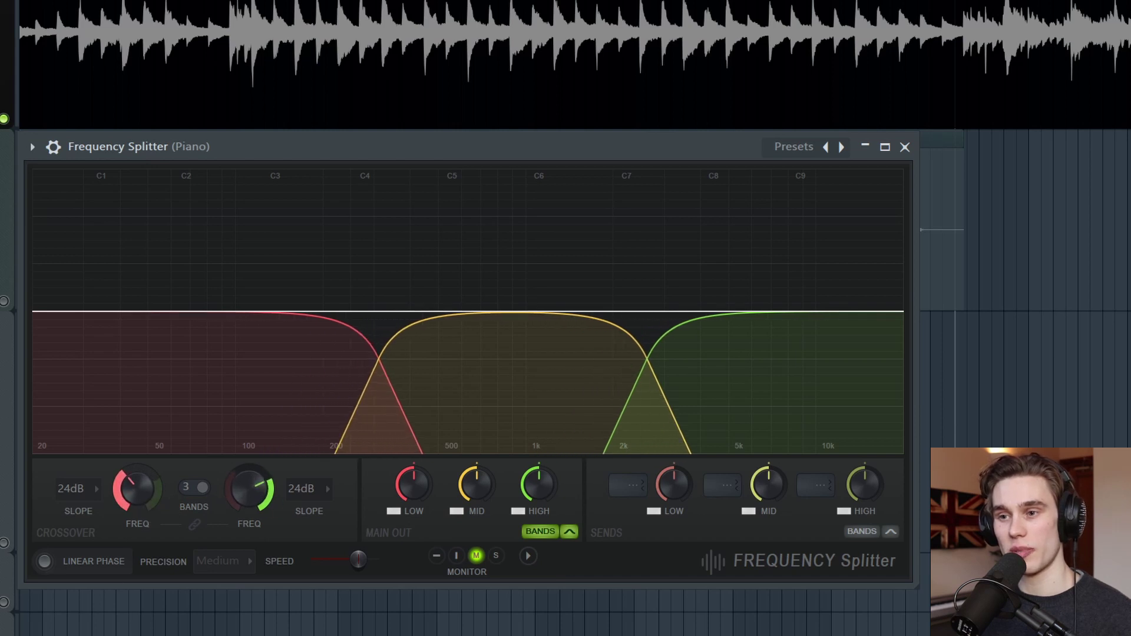
# - Set the low crossover slope to 48dB and adjust the mid band's output level
pyautogui.click(86, 501)
pyautogui.click(77, 595)
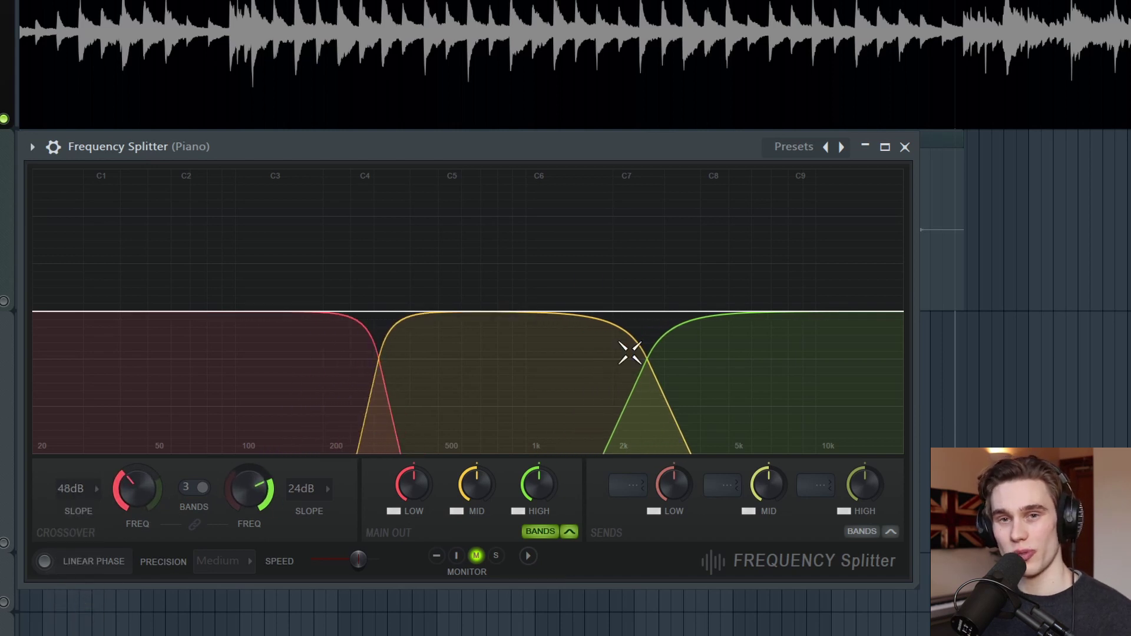
pyautogui.moveTo(458, 466); pyautogui.dragTo(538, 484)
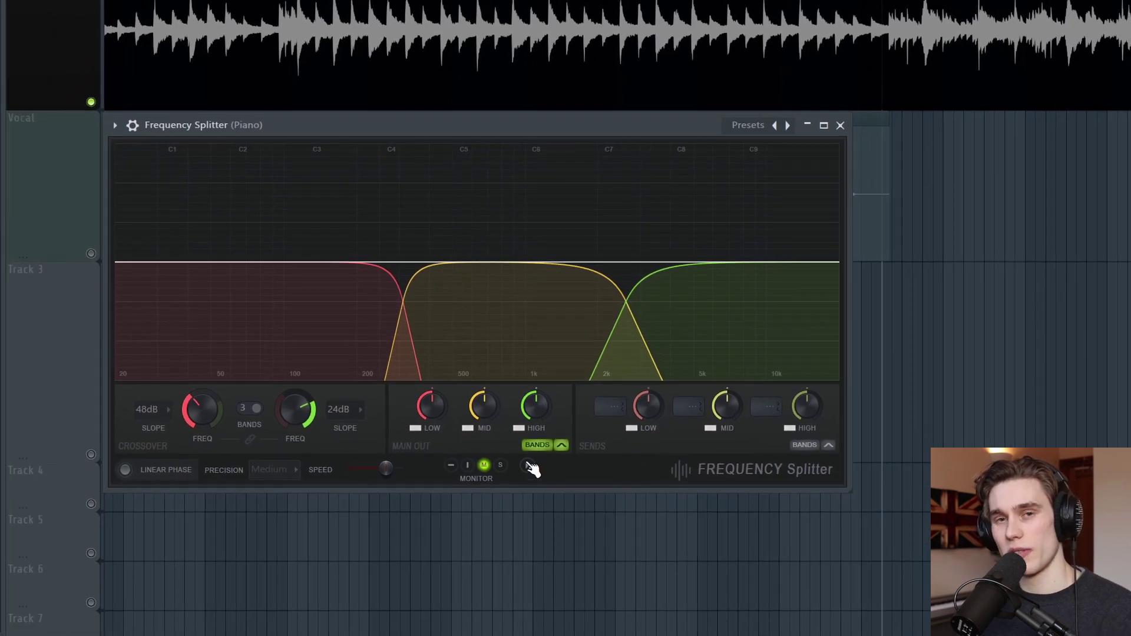
pyautogui.click(527, 465)
# - Play the song and try the spectrum heatmap, then switch the heatmap back off
pyautogui.click(527, 466)
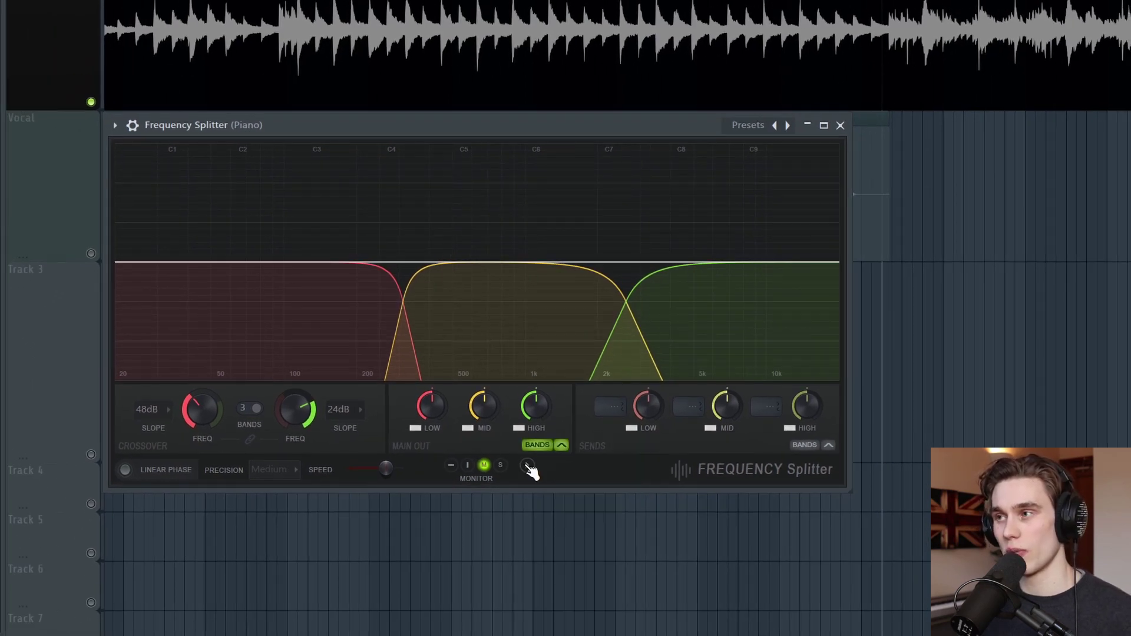
pyautogui.press('space')
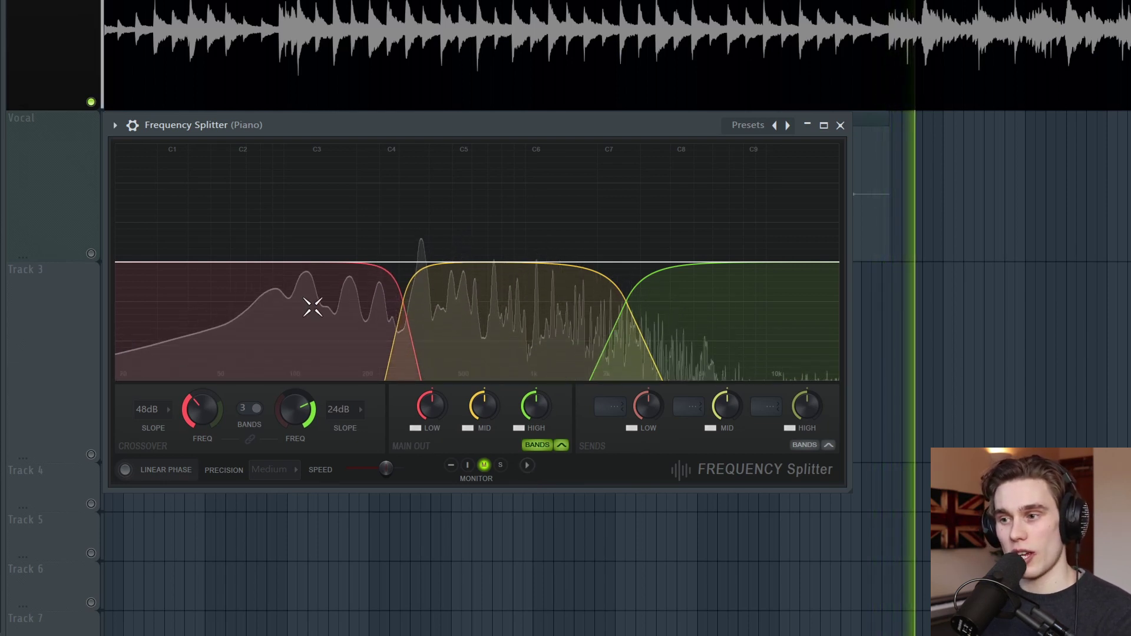
pyautogui.click(527, 467)
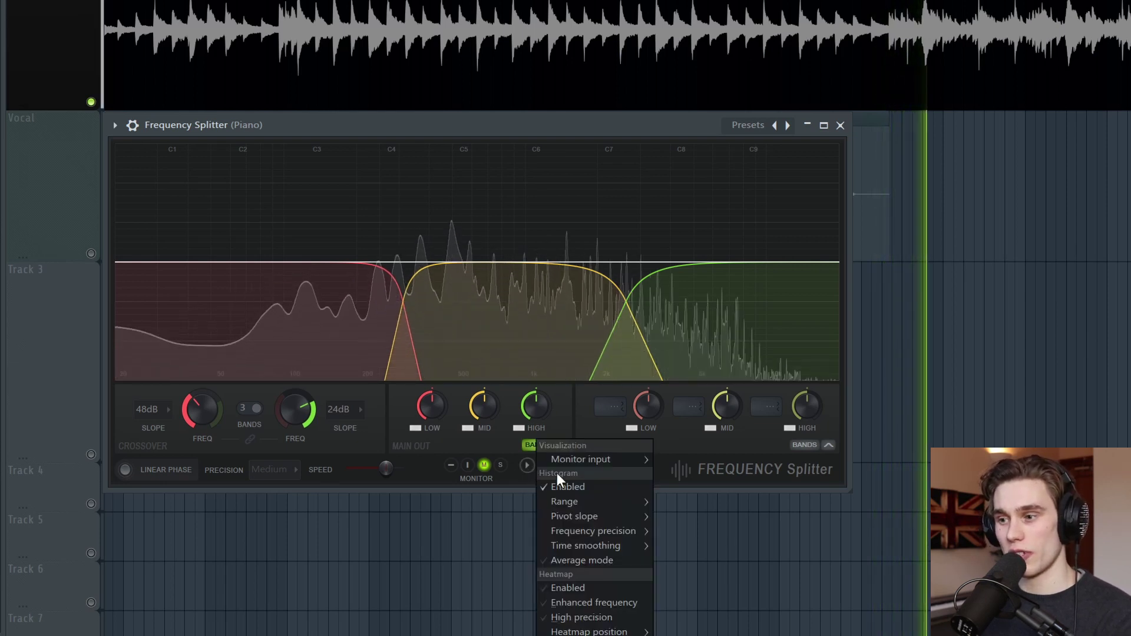
pyautogui.click(578, 588)
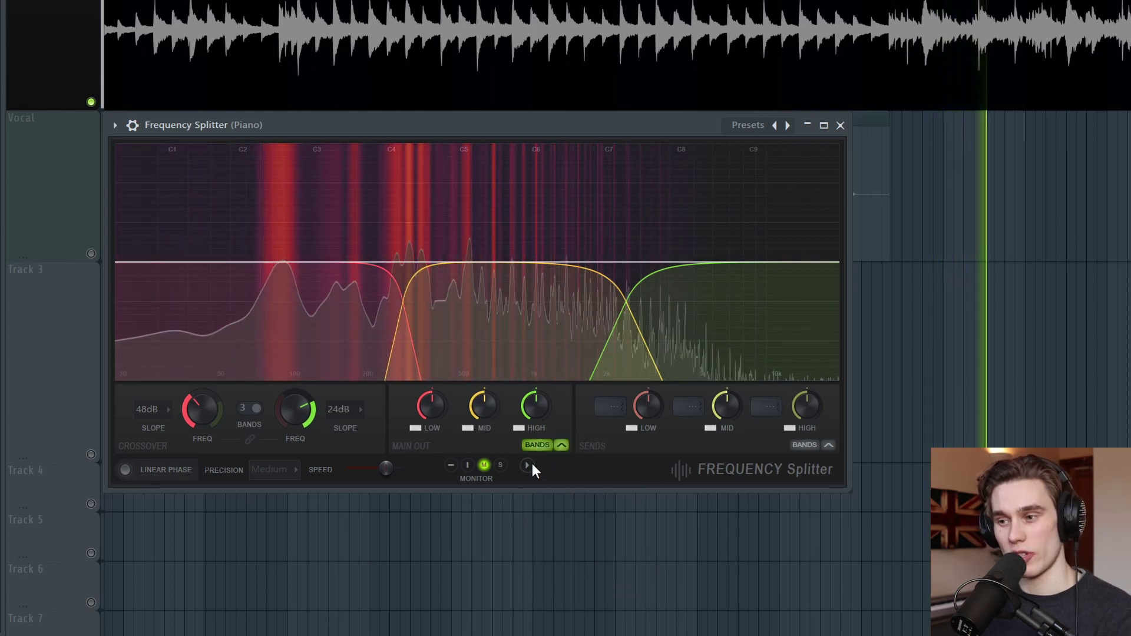
pyautogui.click(530, 466)
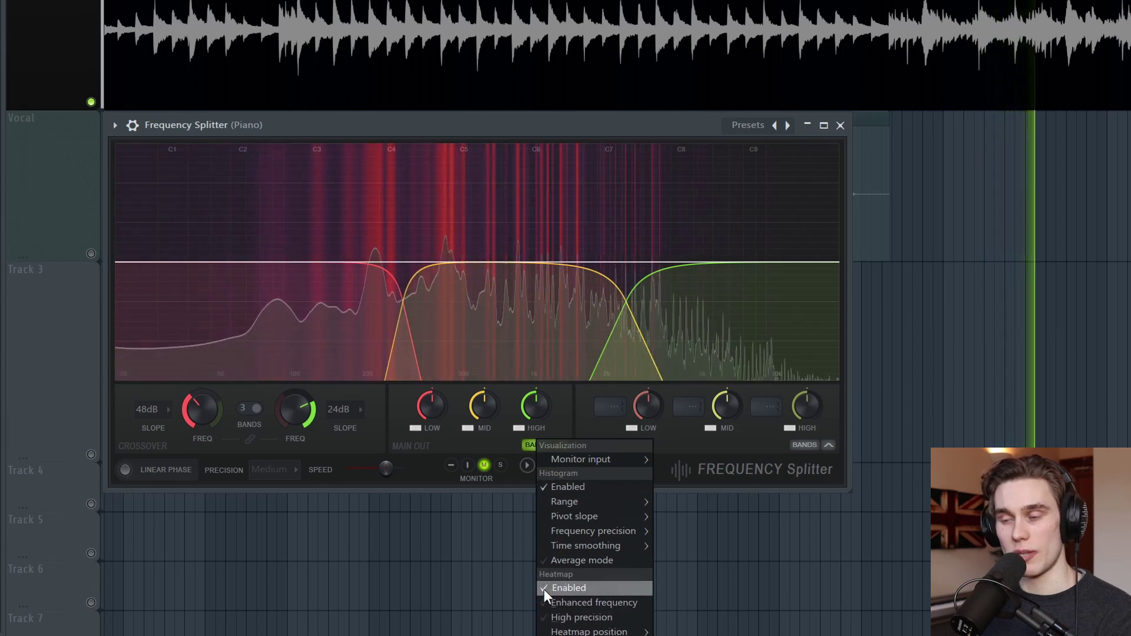
pyautogui.click(546, 588)
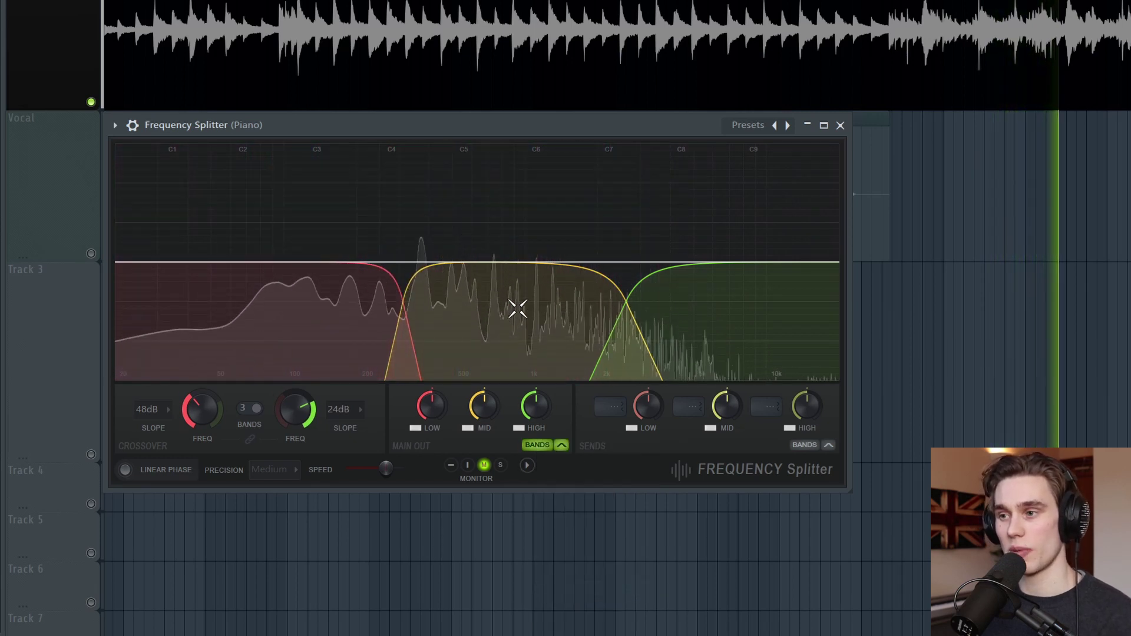
pyautogui.click(147, 409)
# - Reset the low crossover slope to 24dB, solo the low band during playback and lower its level
pyautogui.click(165, 467)
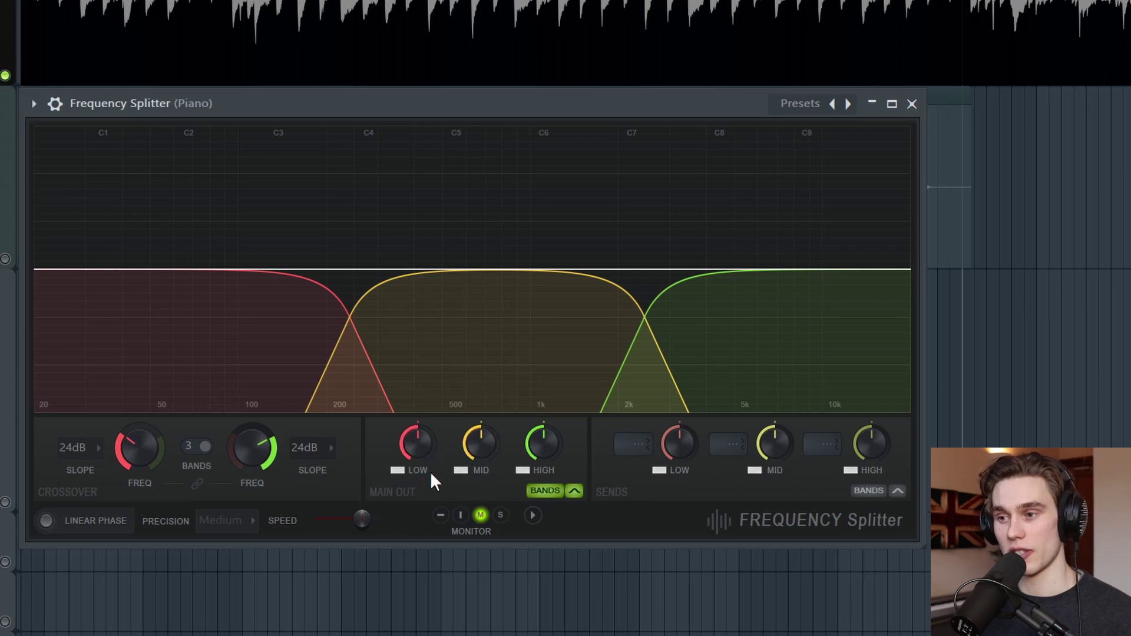
pyautogui.click(406, 470)
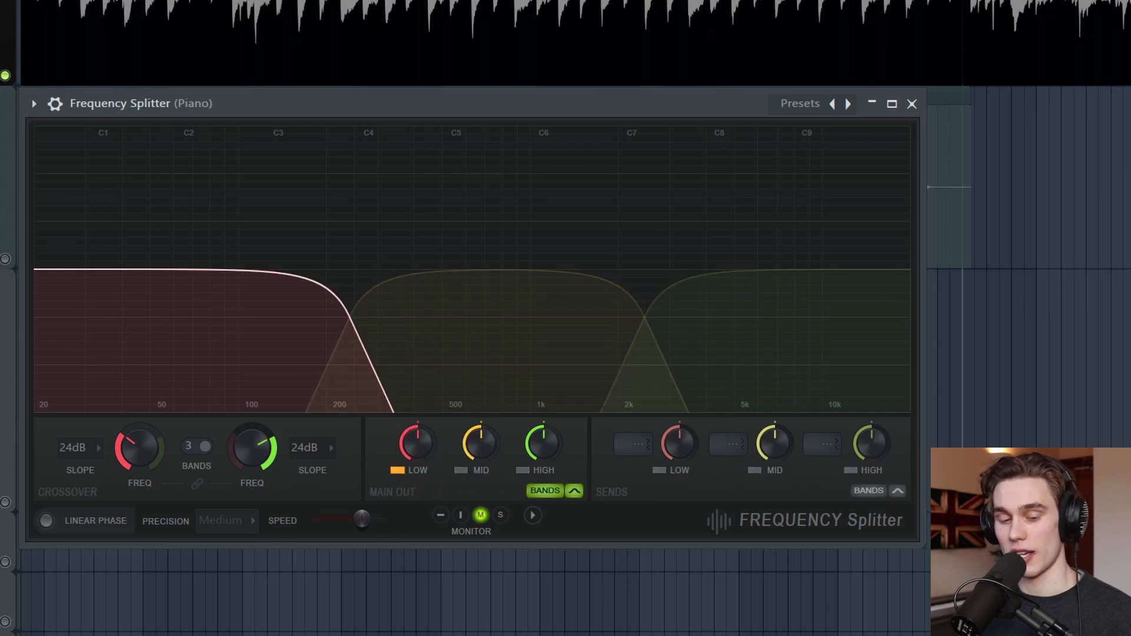
pyautogui.press('space')
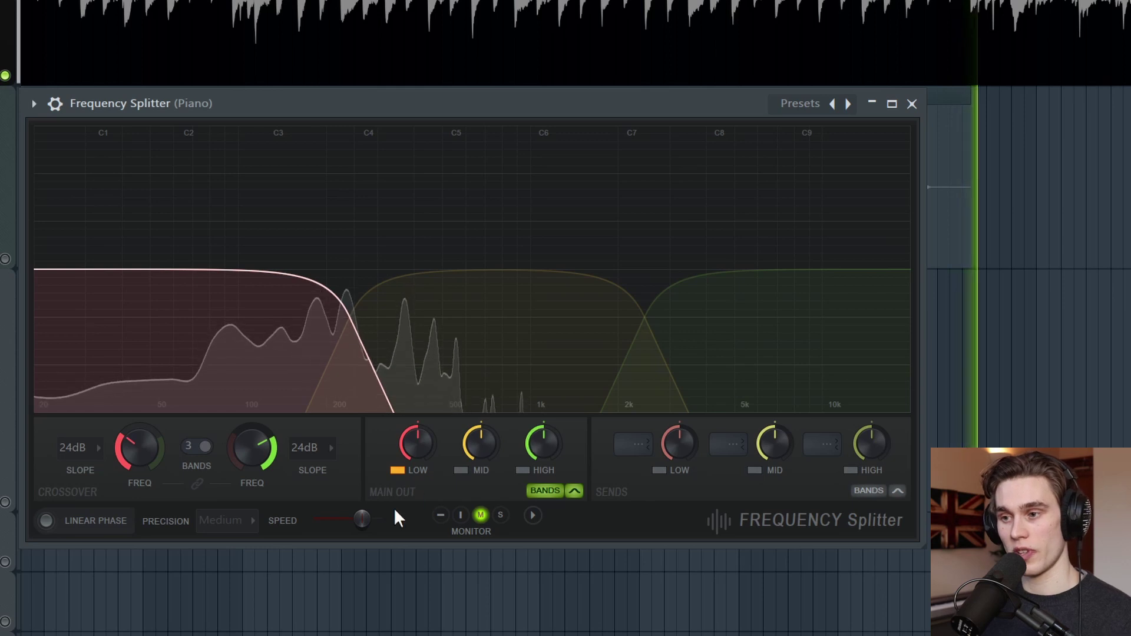
pyautogui.click(398, 471)
pyautogui.click(398, 471)
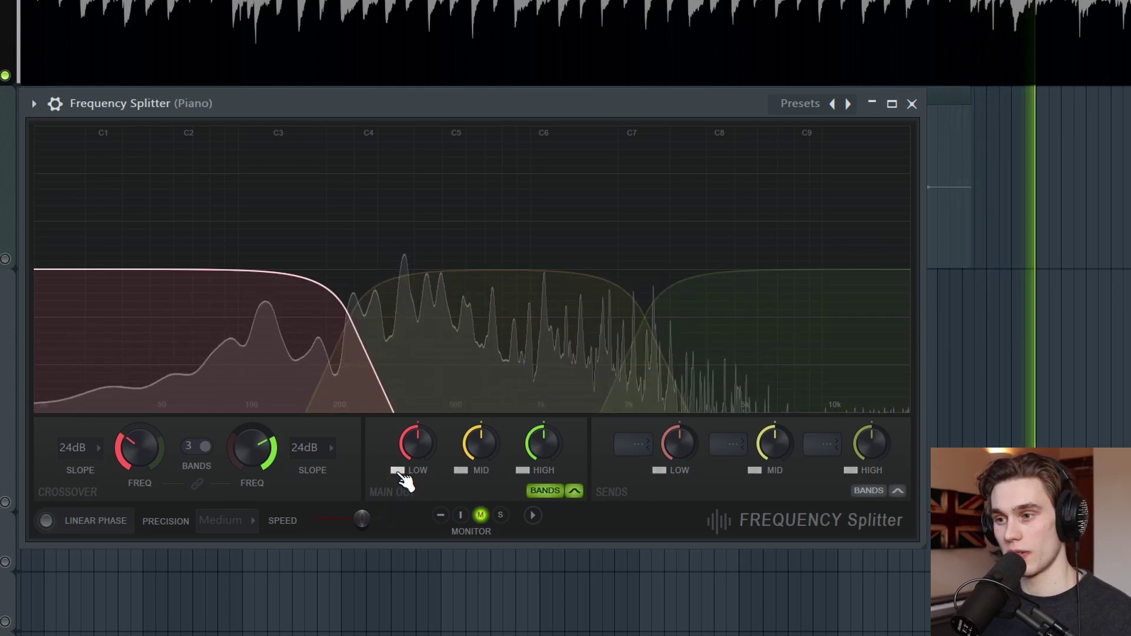
pyautogui.moveTo(419, 442)
pyautogui.mouseDown()
pyautogui.moveTo(418, 410)
pyautogui.moveTo(429, 462)
pyautogui.mouseUp()
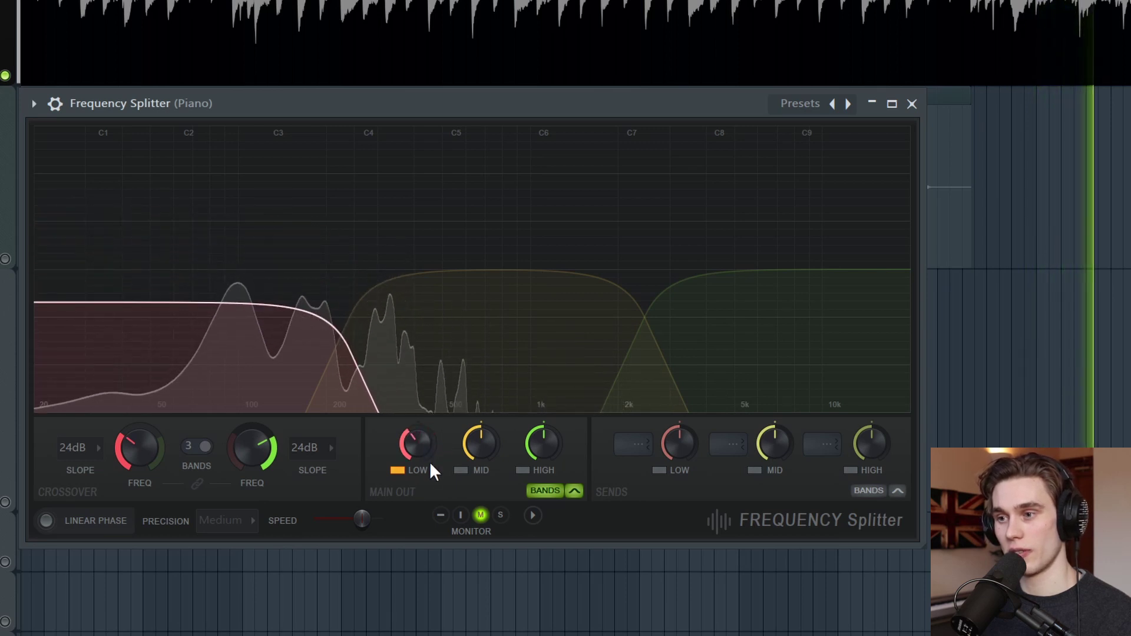
# - Solo the mid band and adjust its level, audition the high band, then return to mid
pyautogui.click(471, 471)
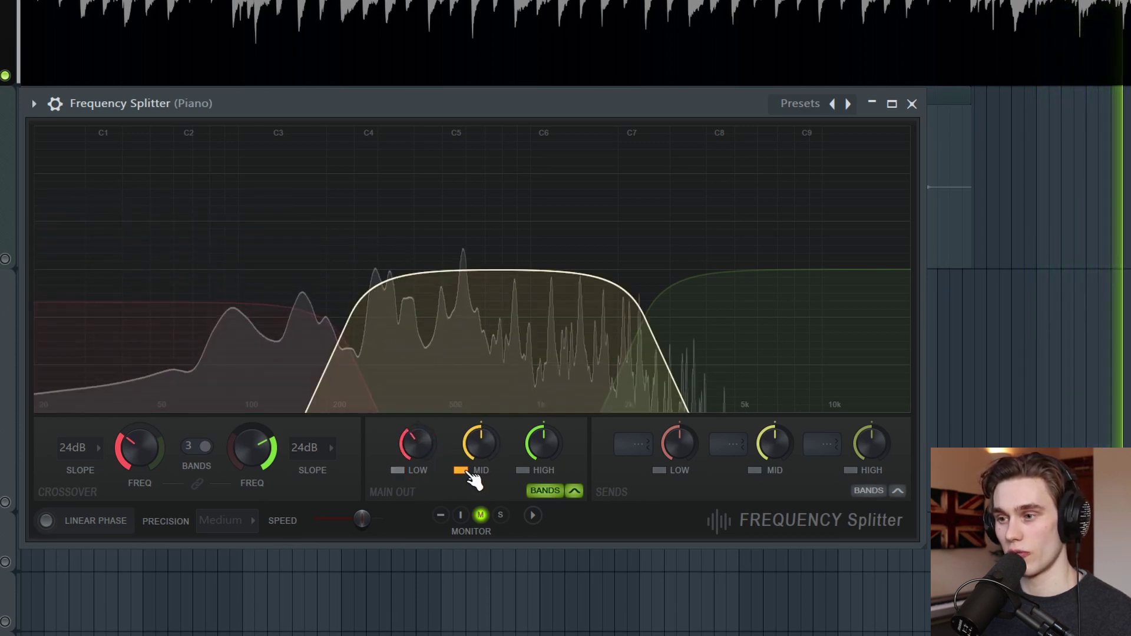
pyautogui.moveTo(486, 445)
pyautogui.mouseDown()
pyautogui.moveTo(486, 425)
pyautogui.moveTo(486, 444)
pyautogui.mouseUp()
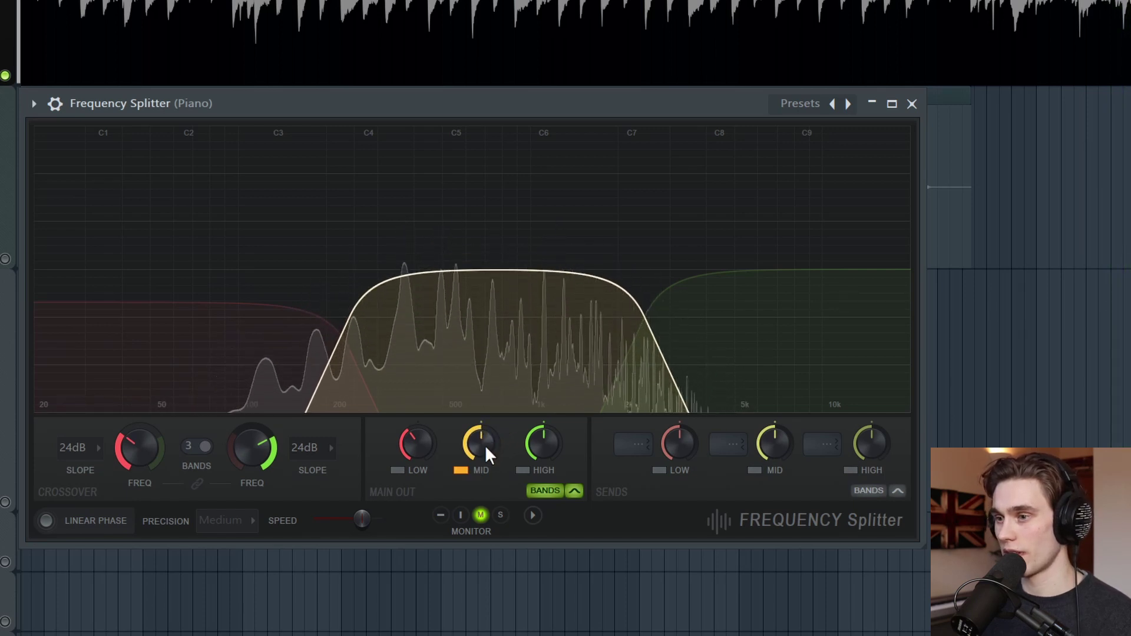
pyautogui.click(523, 470)
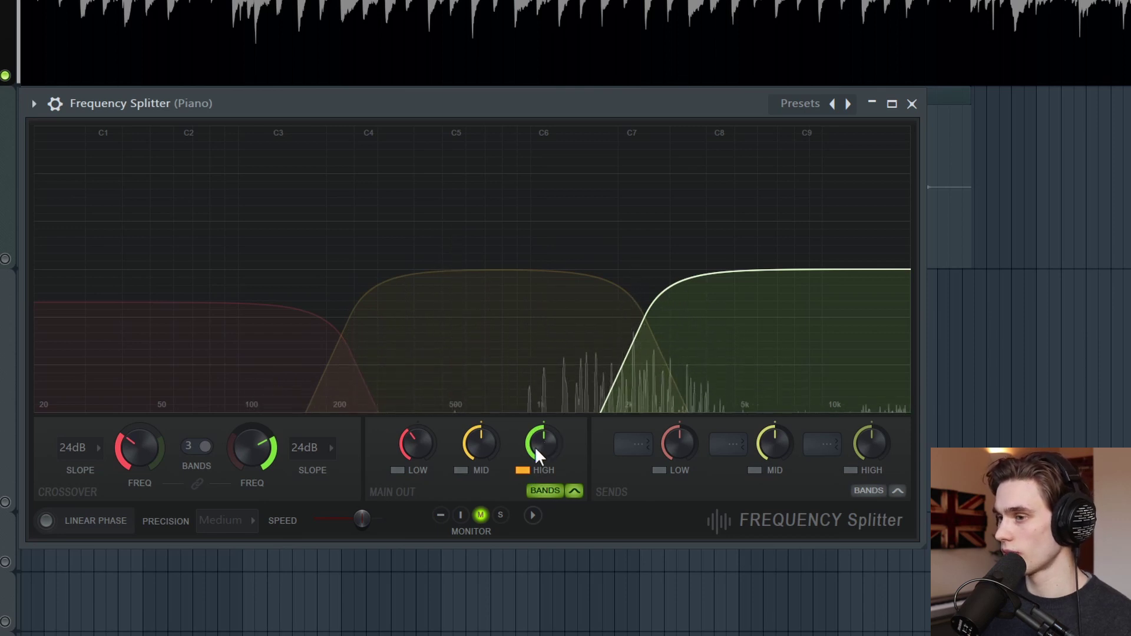
pyautogui.click(460, 470)
# - Fine-tune the low/mid and mid/high crossover frequencies while the song plays
pyautogui.moveTo(254, 442); pyautogui.dragTo(240, 447)
pyautogui.moveTo(139, 447); pyautogui.dragTo(139, 440)
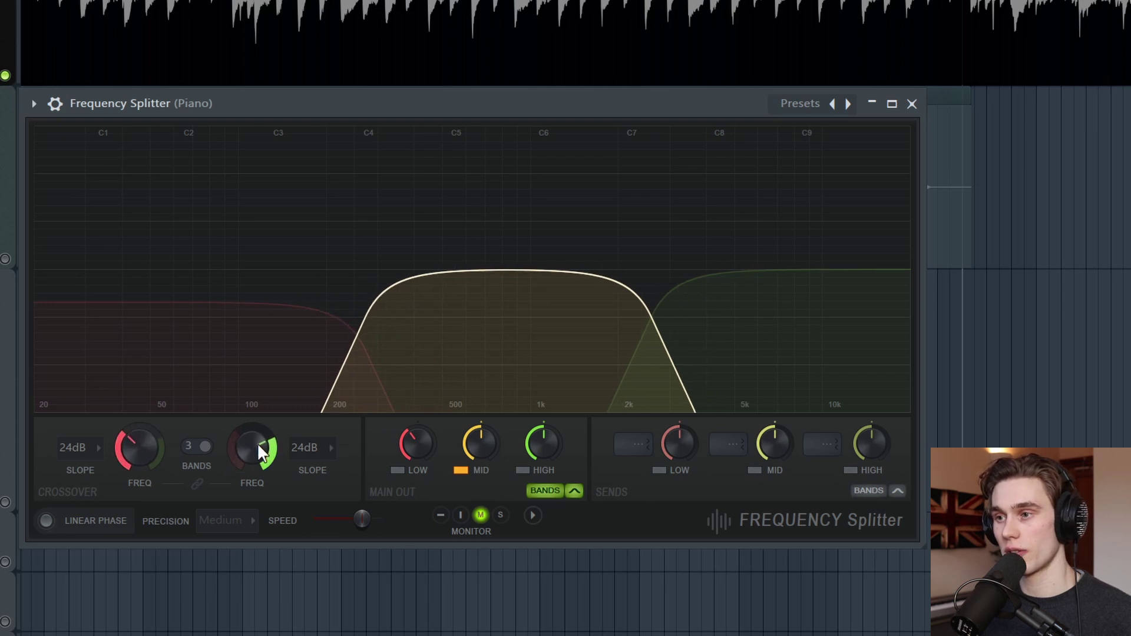
pyautogui.press('space')
pyautogui.moveTo(258, 443); pyautogui.dragTo(263, 451)
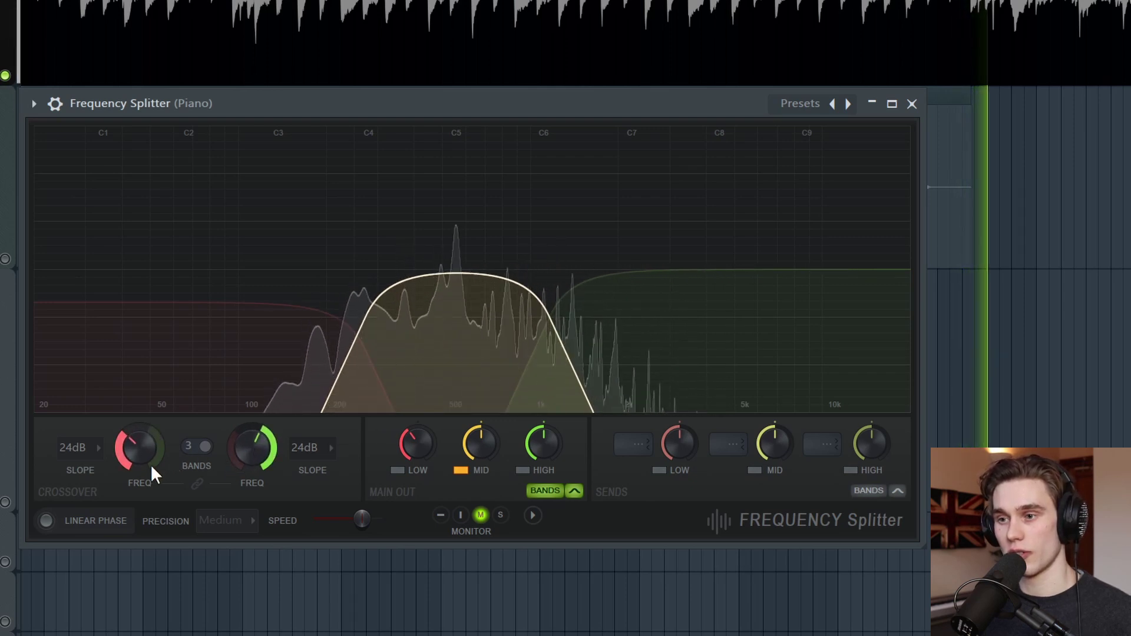
pyautogui.moveTo(151, 465)
pyautogui.mouseDown()
pyautogui.moveTo(149, 454)
pyautogui.moveTo(144, 469)
pyautogui.mouseUp()
pyautogui.moveTo(253, 445)
pyautogui.mouseDown()
pyautogui.moveTo(252, 407)
pyautogui.moveTo(256, 457)
pyautogui.mouseUp()
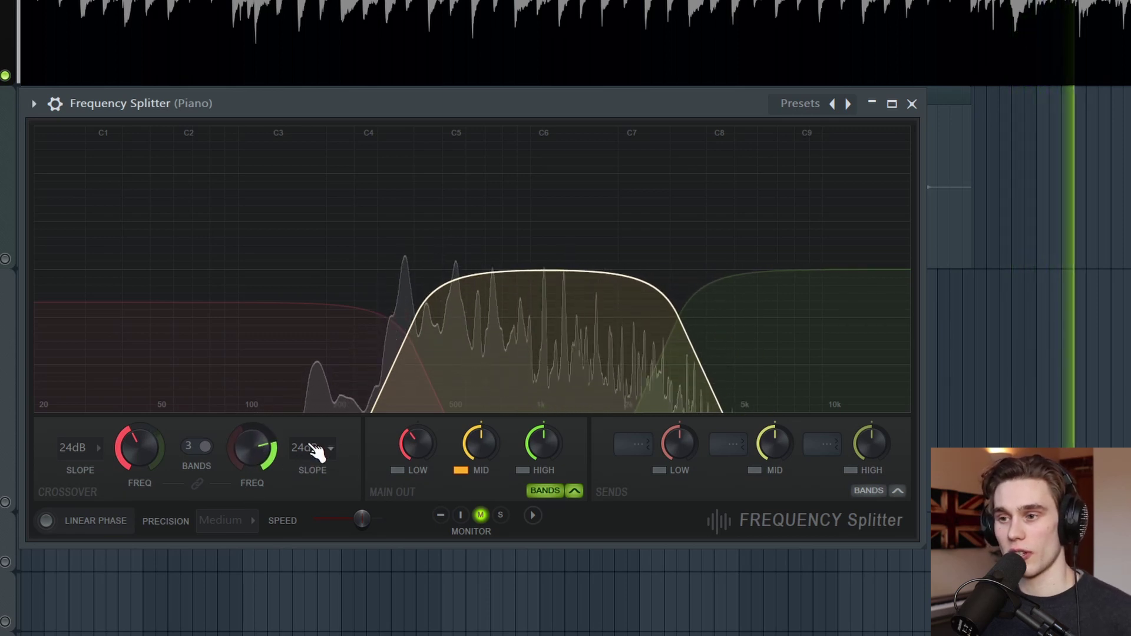
# - Try the high crossover slope at 72dB, then 6dB, and lower the mid/high crossover
pyautogui.rightClick(307, 447)
pyautogui.click(302, 448)
pyautogui.click(303, 448)
pyautogui.click(311, 574)
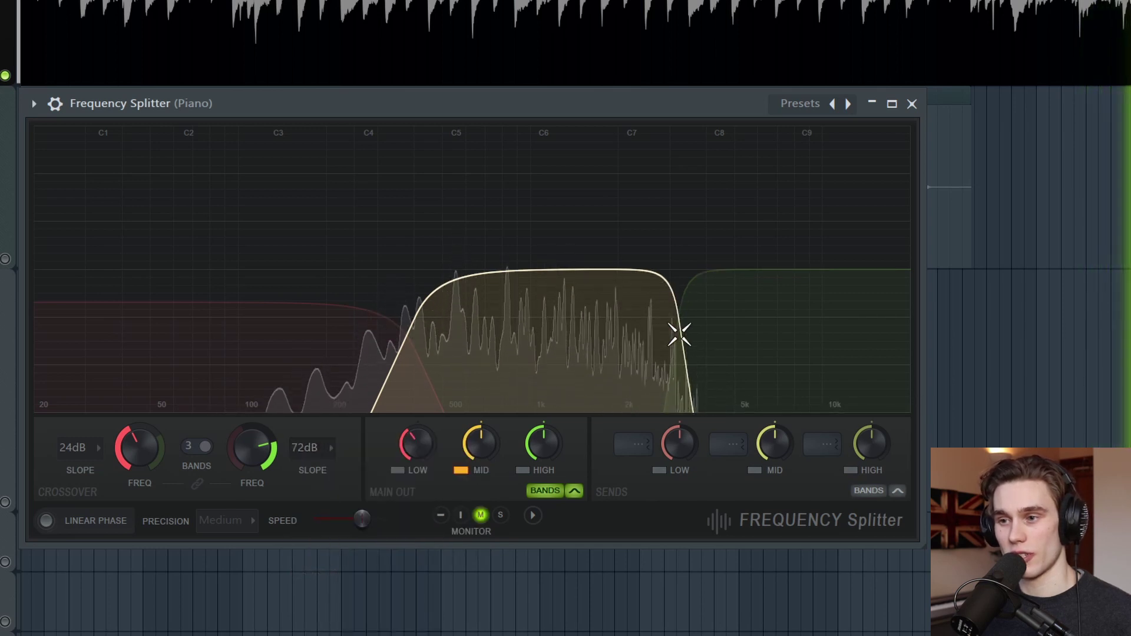
pyautogui.click(305, 448)
pyautogui.click(313, 470)
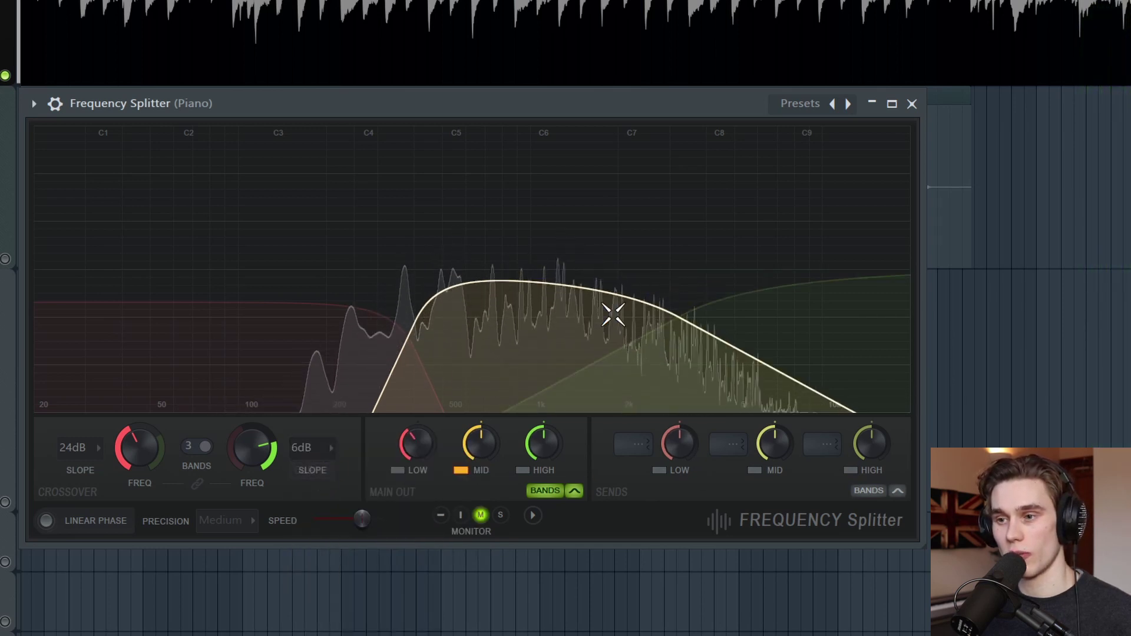
pyautogui.moveTo(246, 434); pyautogui.dragTo(245, 453)
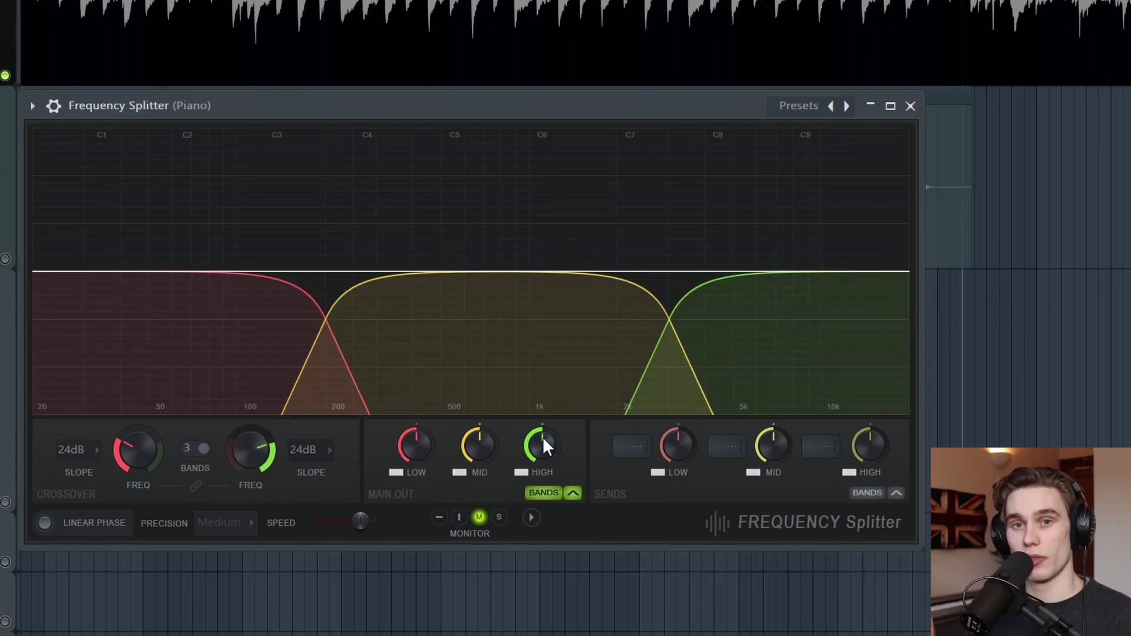
# - Raise the piano's high band and lower its low band during playback, toggling the band fills off and on
pyautogui.moveTo(547, 437)
pyautogui.mouseDown()
pyautogui.moveTo(547, 425)
pyautogui.moveTo(547, 449)
pyautogui.moveTo(547, 438)
pyautogui.mouseUp()
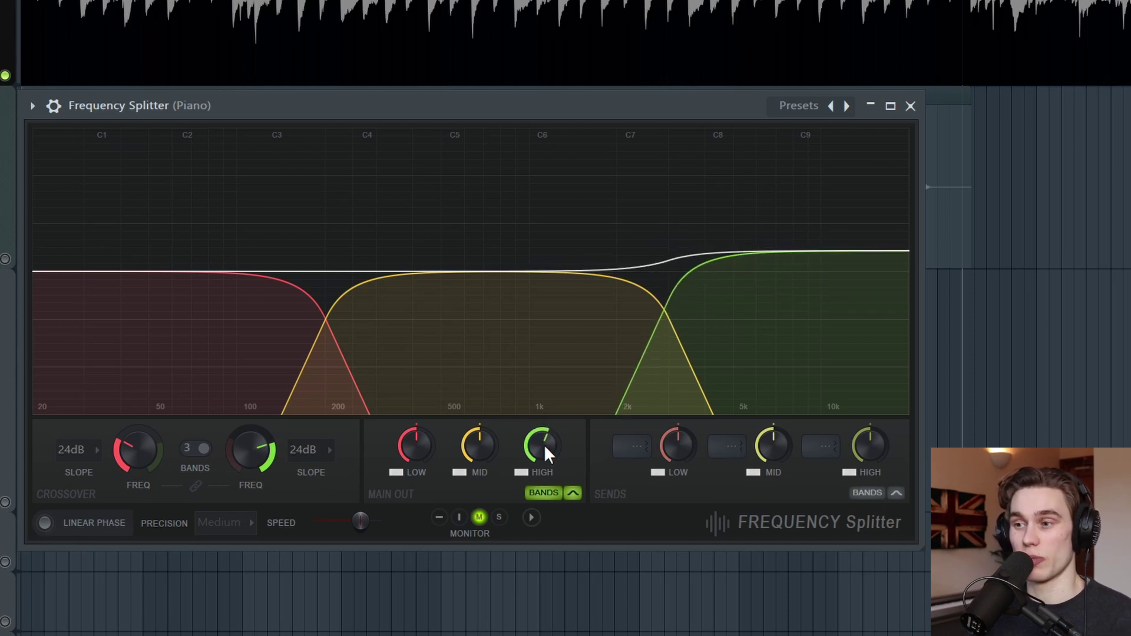
pyautogui.press('space')
pyautogui.moveTo(546, 458); pyautogui.dragTo(545, 447)
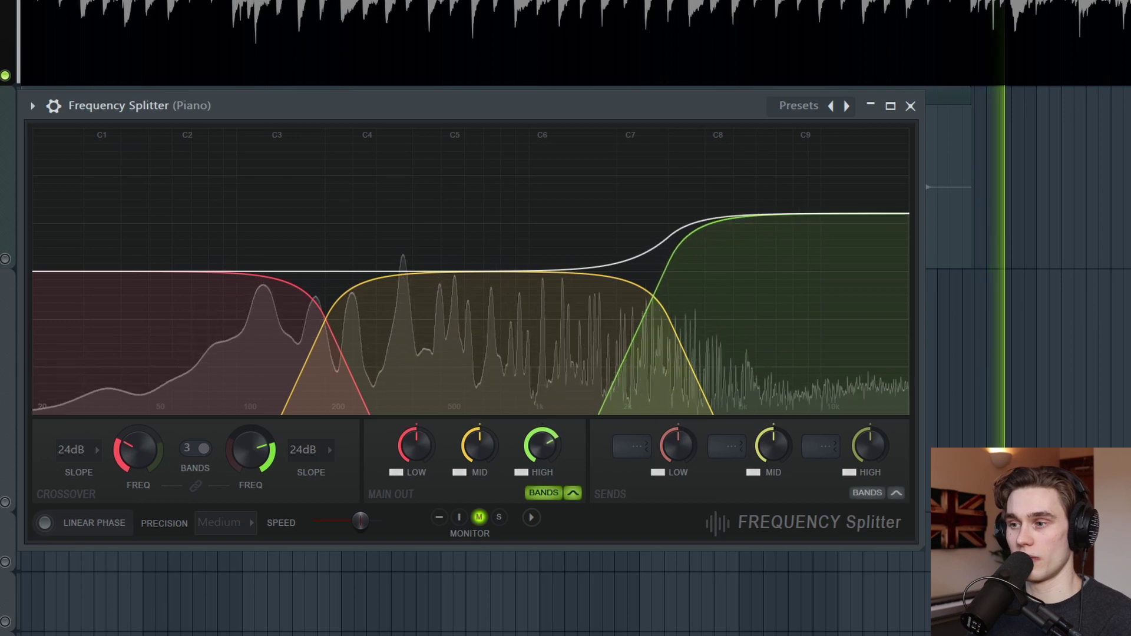
pyautogui.moveTo(543, 448)
pyautogui.mouseDown()
pyautogui.moveTo(542, 465)
pyautogui.moveTo(543, 439)
pyautogui.mouseUp()
pyautogui.moveTo(418, 448)
pyautogui.mouseDown()
pyautogui.moveTo(418, 424)
pyautogui.moveTo(413, 449)
pyautogui.mouseUp()
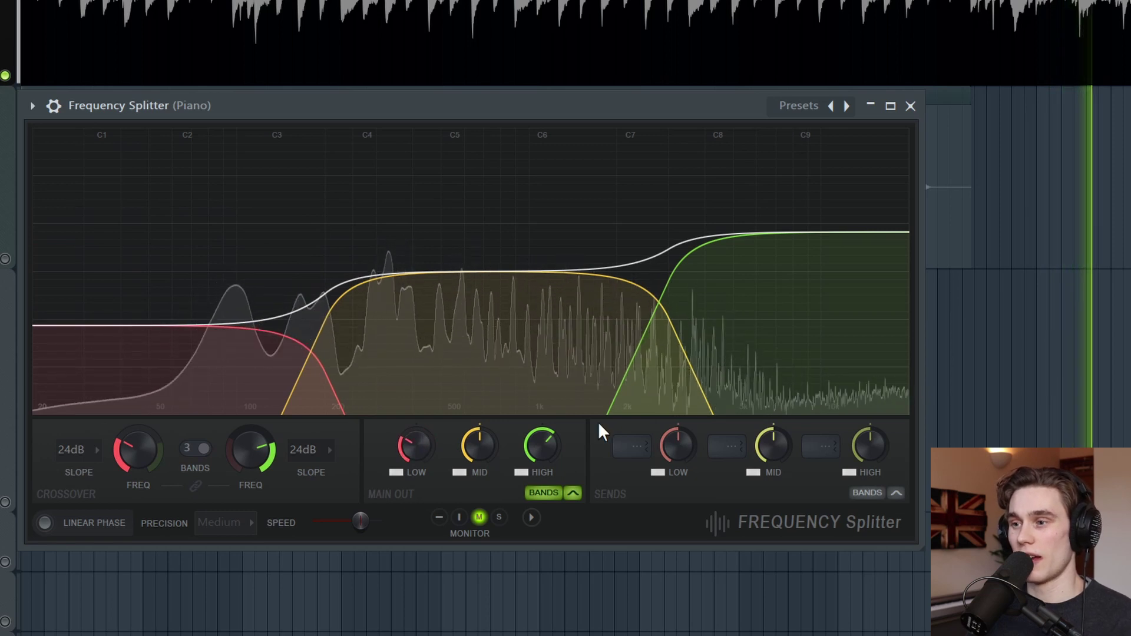
pyautogui.click(545, 493)
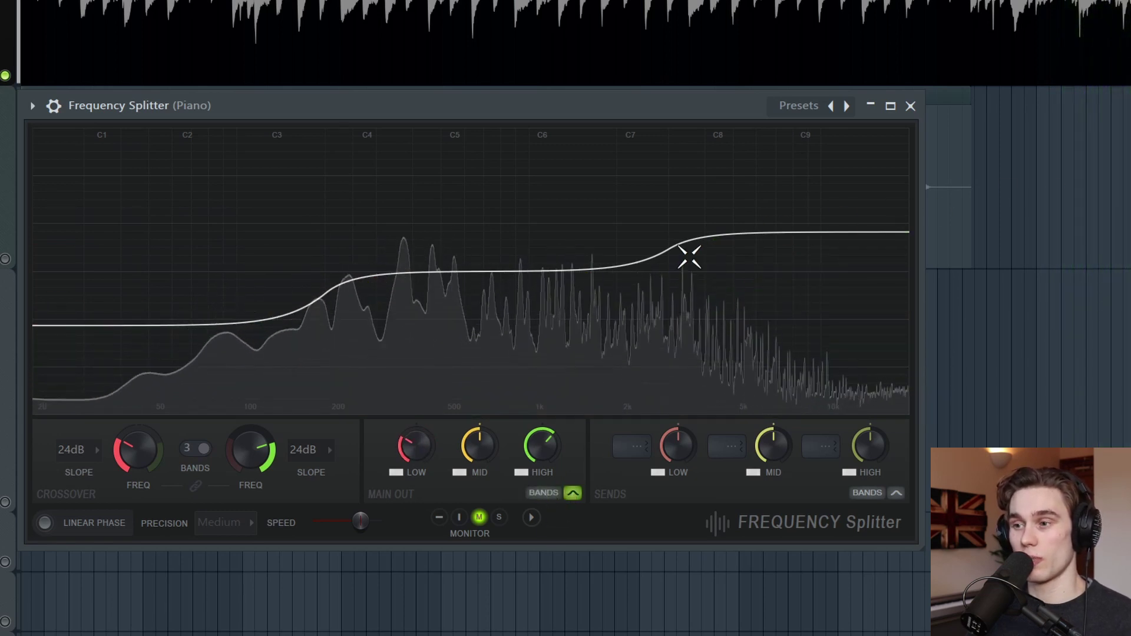
pyautogui.click(550, 494)
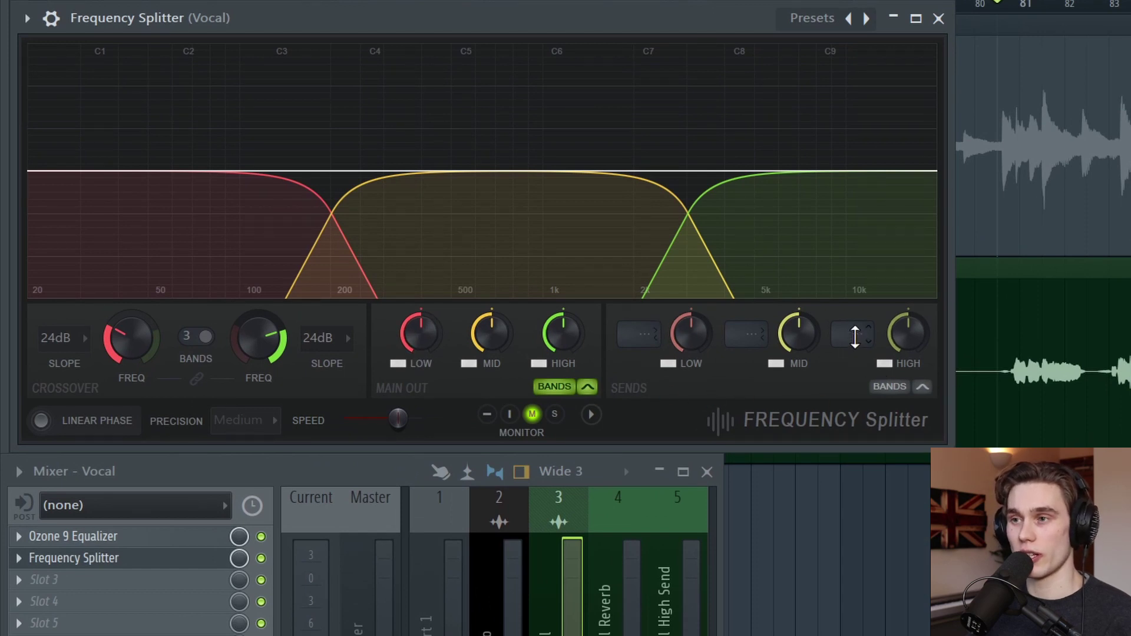
# - Open the HIGH send target list in the Vocal track's Frequency Splitter
pyautogui.click(851, 334)
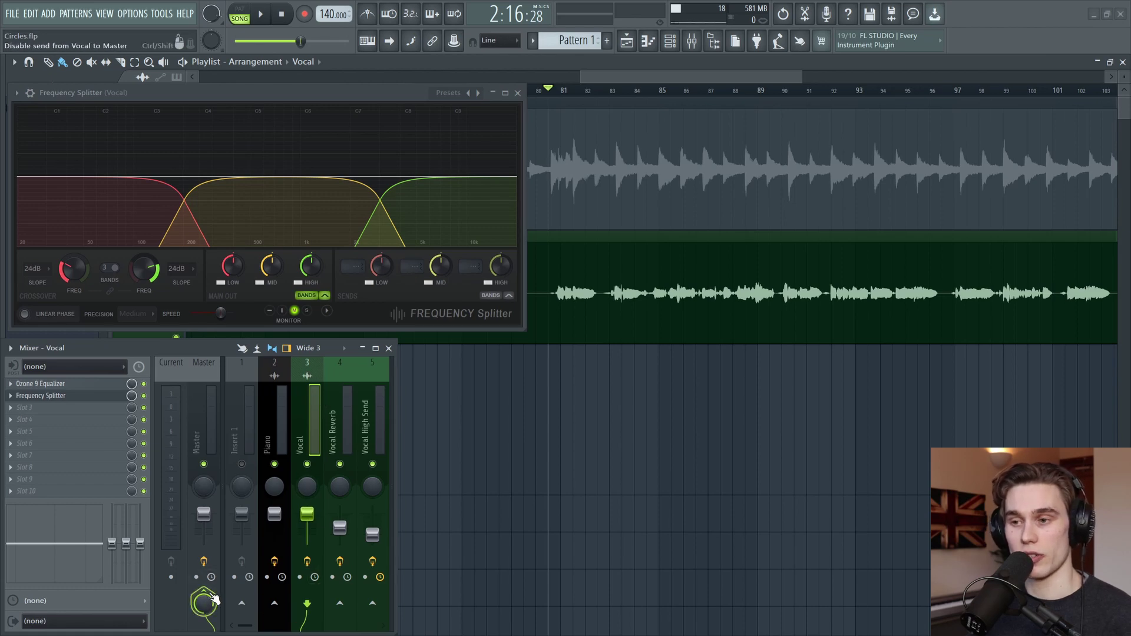
# - Inspect the Vocal Reverb and Vocal High Send tracks, then reselect the Vocal track
pyautogui.click(346, 413)
pyautogui.click(373, 415)
pyautogui.click(310, 419)
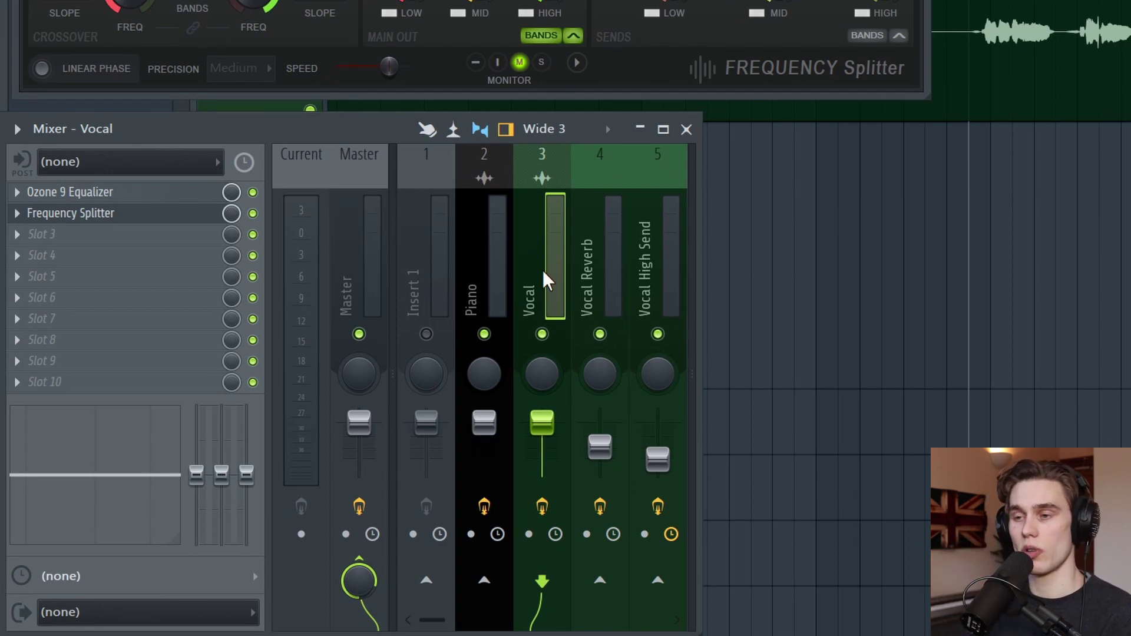
pyautogui.click(598, 265)
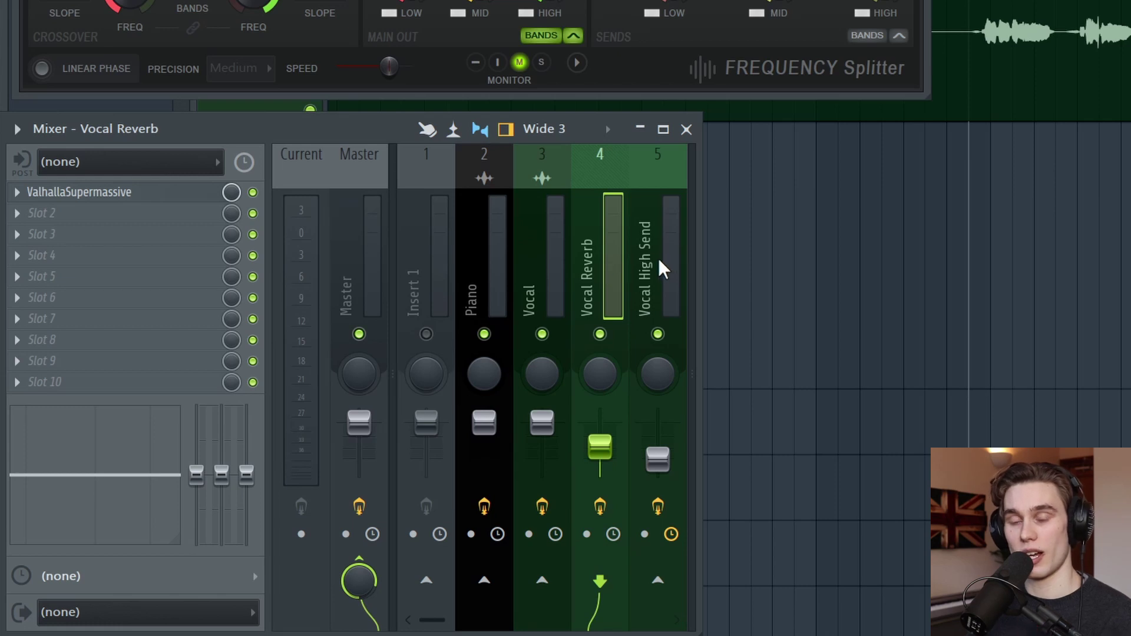
pyautogui.click(657, 259)
pyautogui.click(575, 277)
pyautogui.click(544, 274)
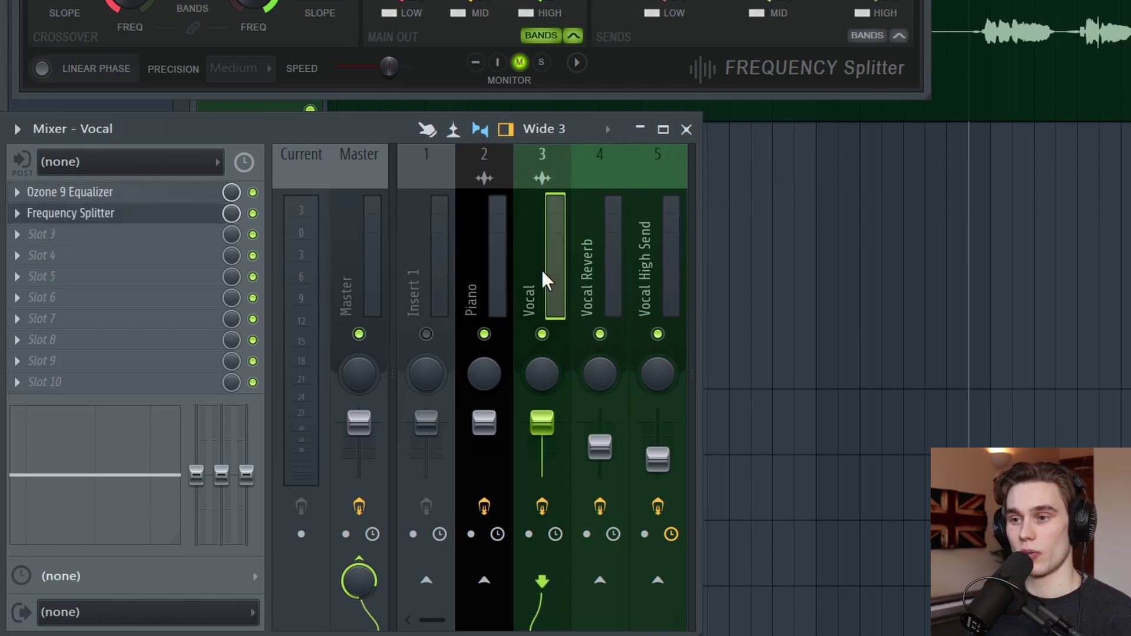
# - Sidechain the Vocal track into Vocal Reverb and Vocal High Send, then play it back
pyautogui.rightClick(605, 586)
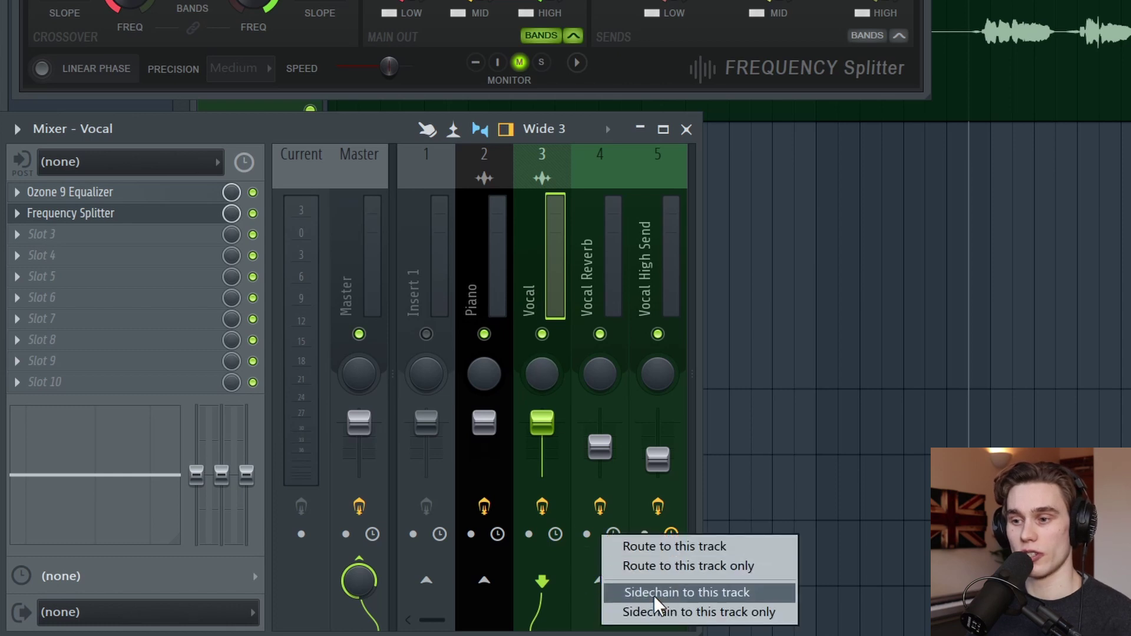
pyautogui.click(657, 595)
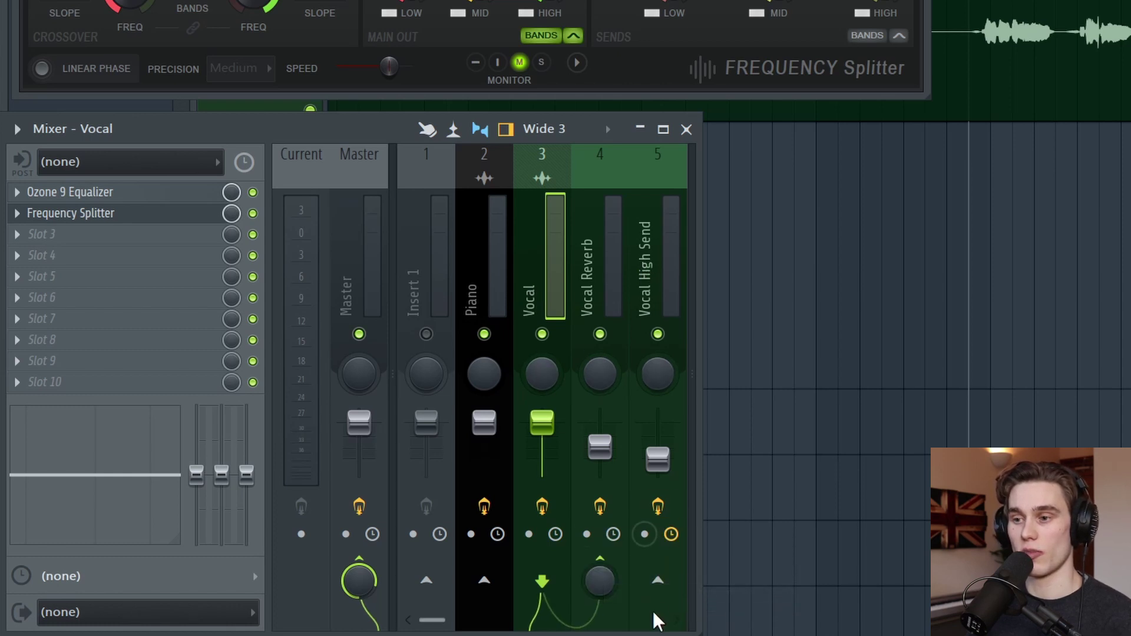
pyautogui.rightClick(658, 581)
pyautogui.click(747, 594)
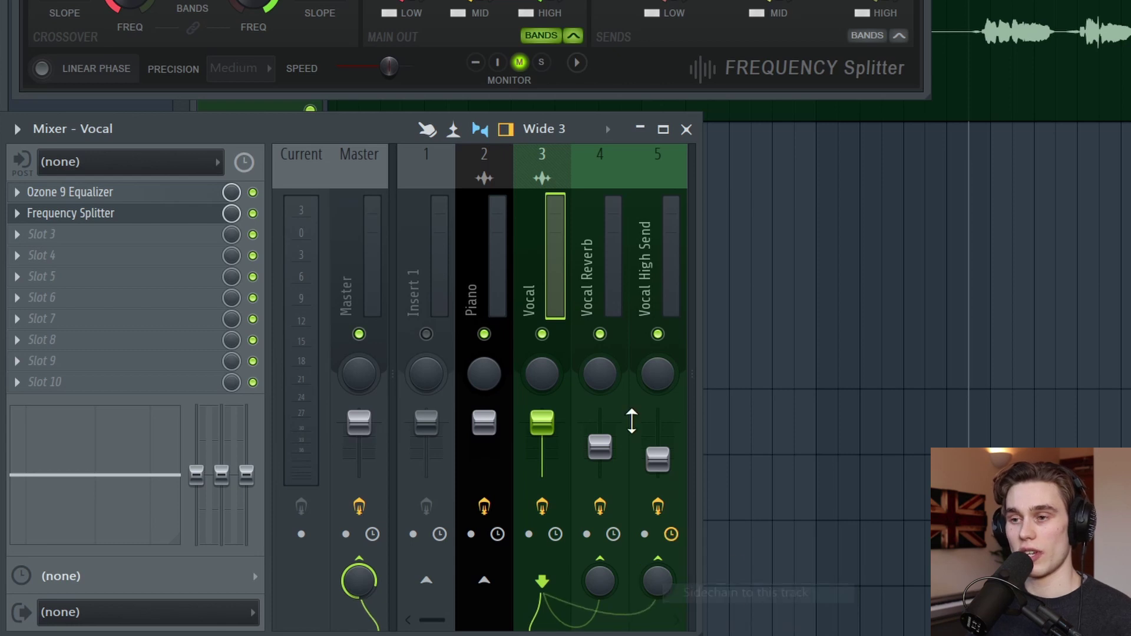
pyautogui.press('space')
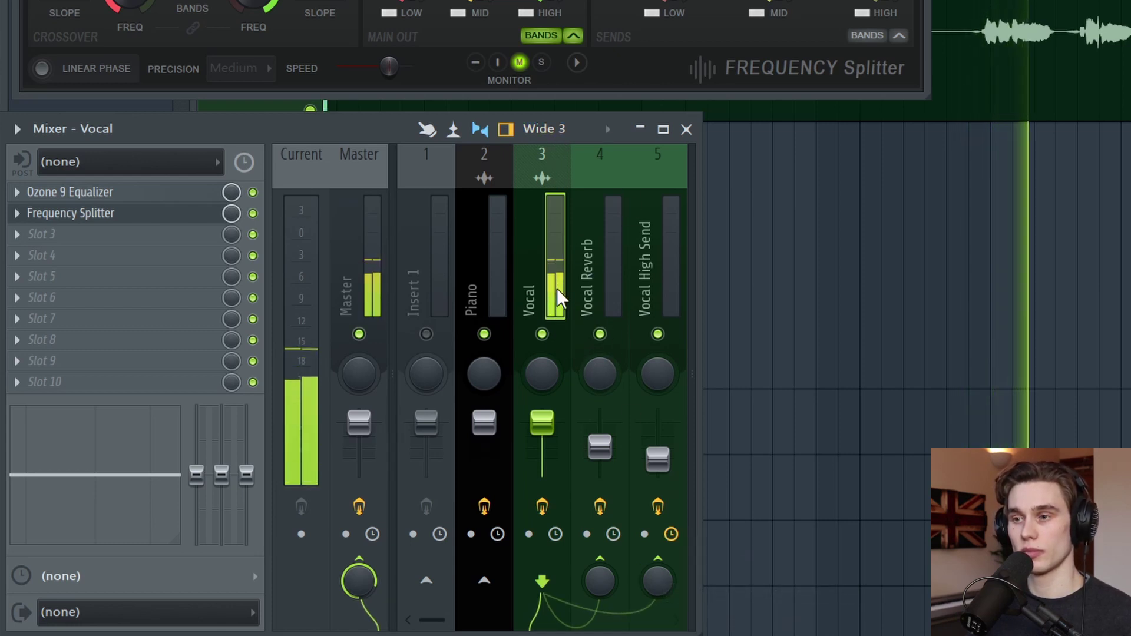
pyautogui.press('space')
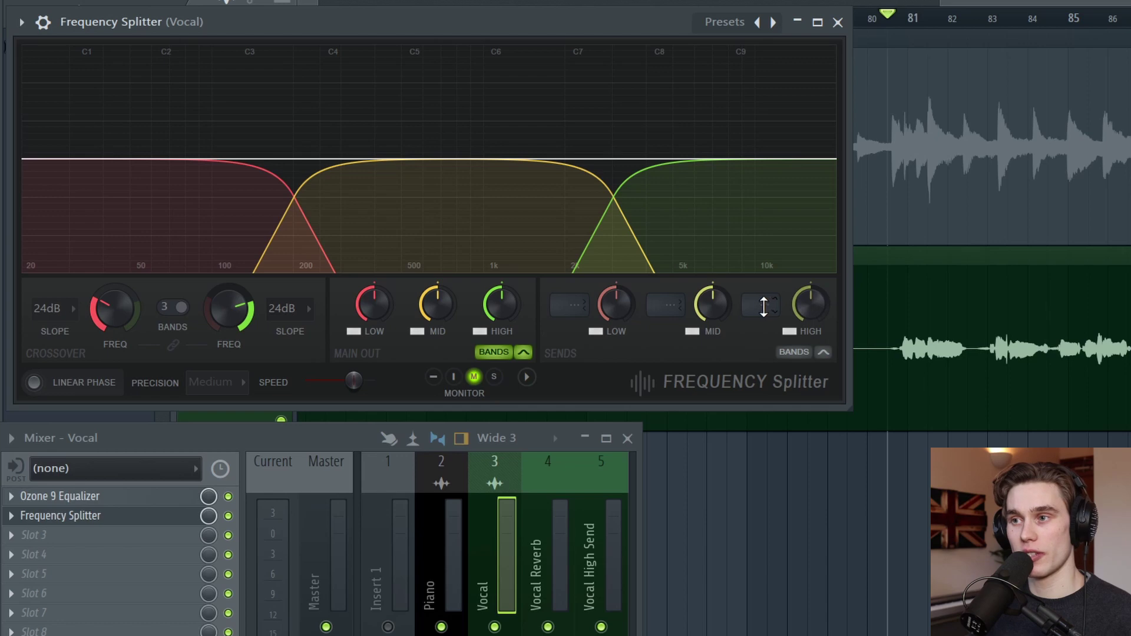
# - Route the high send to Vocal High Send and listen to it alone with Vocal muted
pyautogui.click(763, 305)
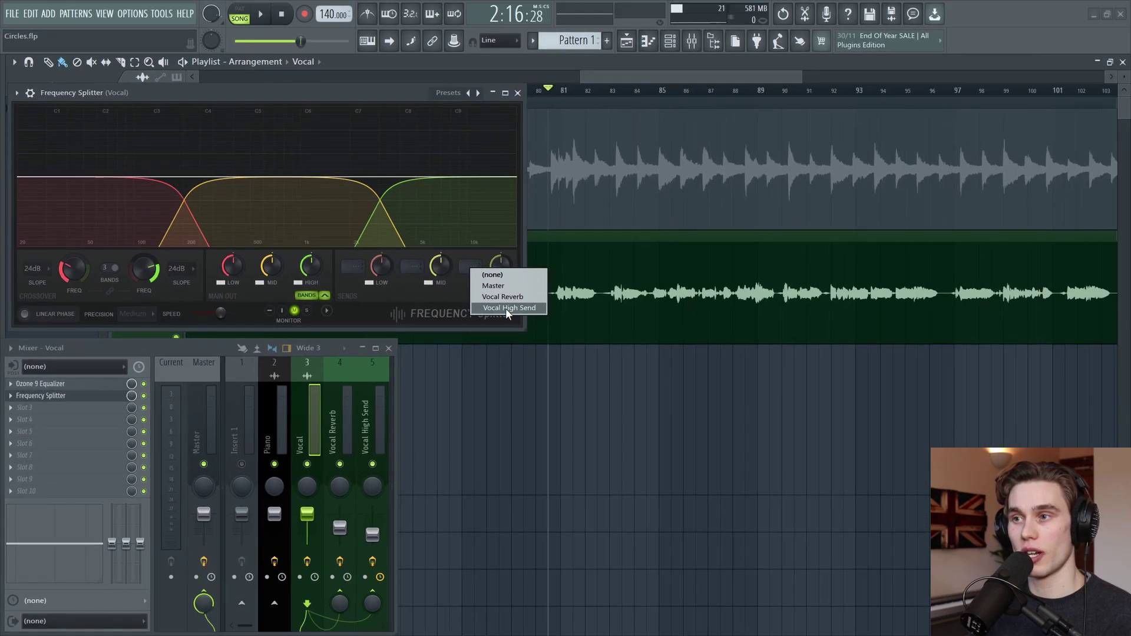
pyautogui.click(823, 372)
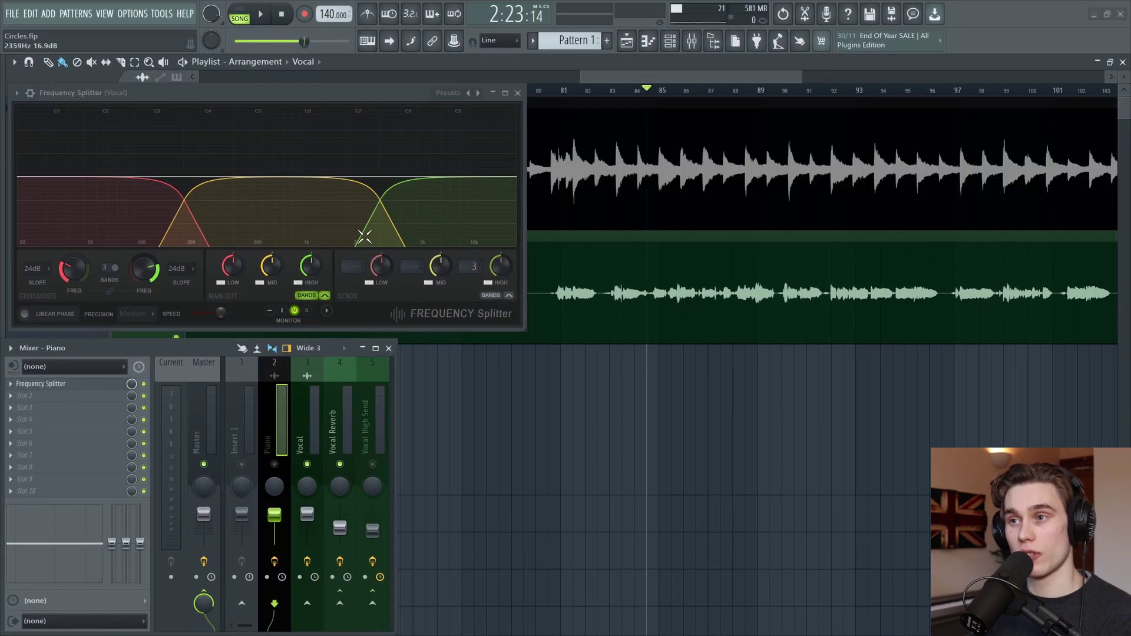
pyautogui.click(377, 426)
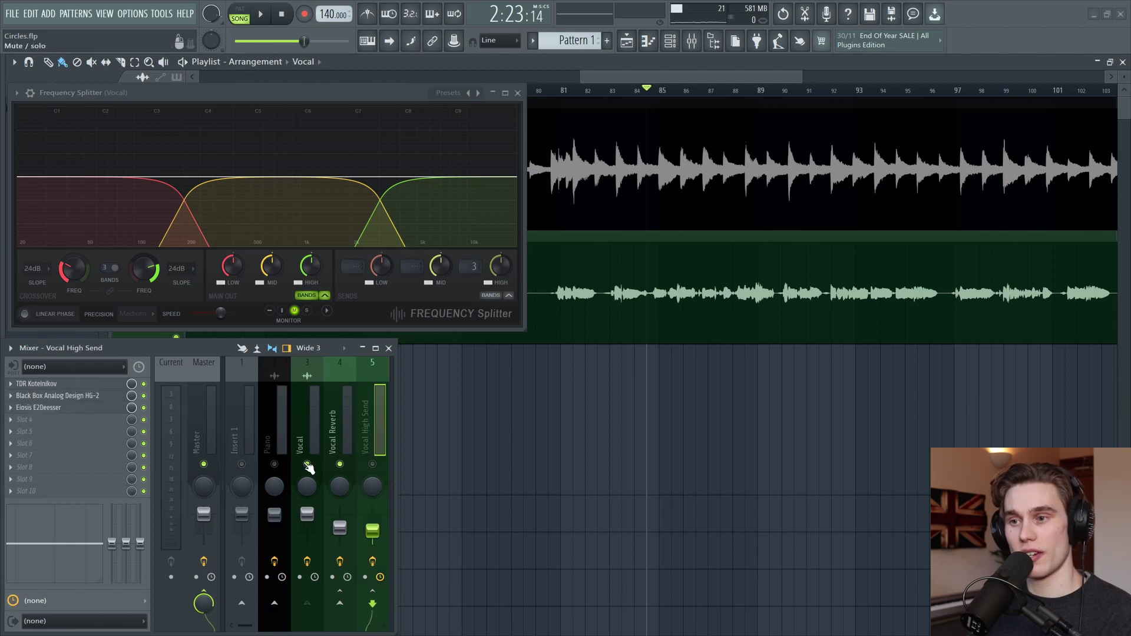
pyautogui.click(307, 464)
pyautogui.click(372, 465)
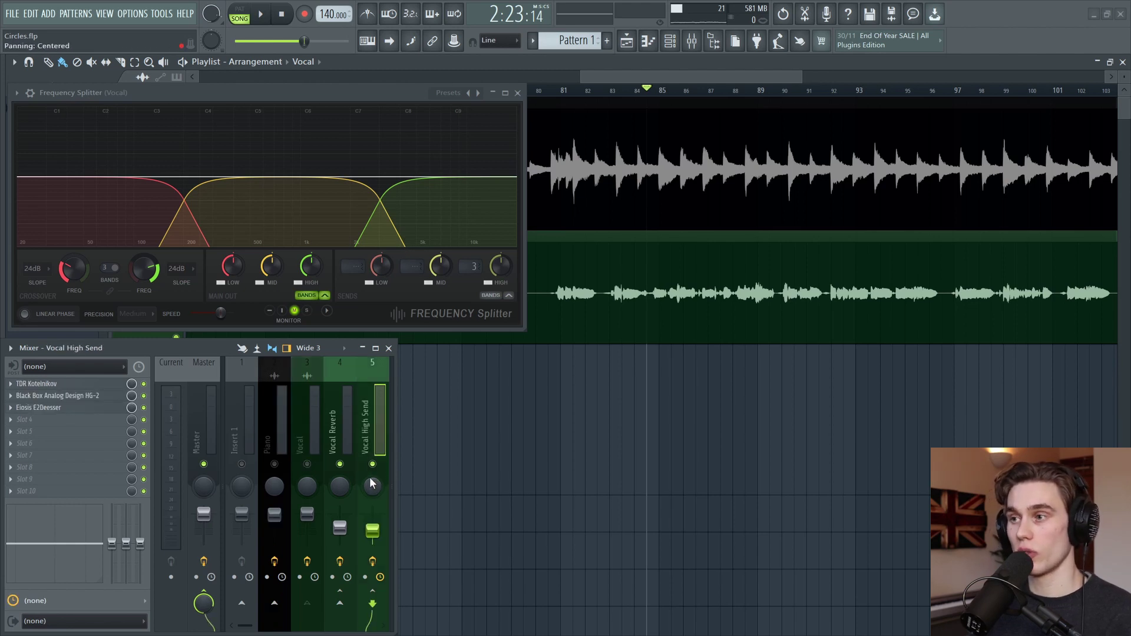
pyautogui.press('space')
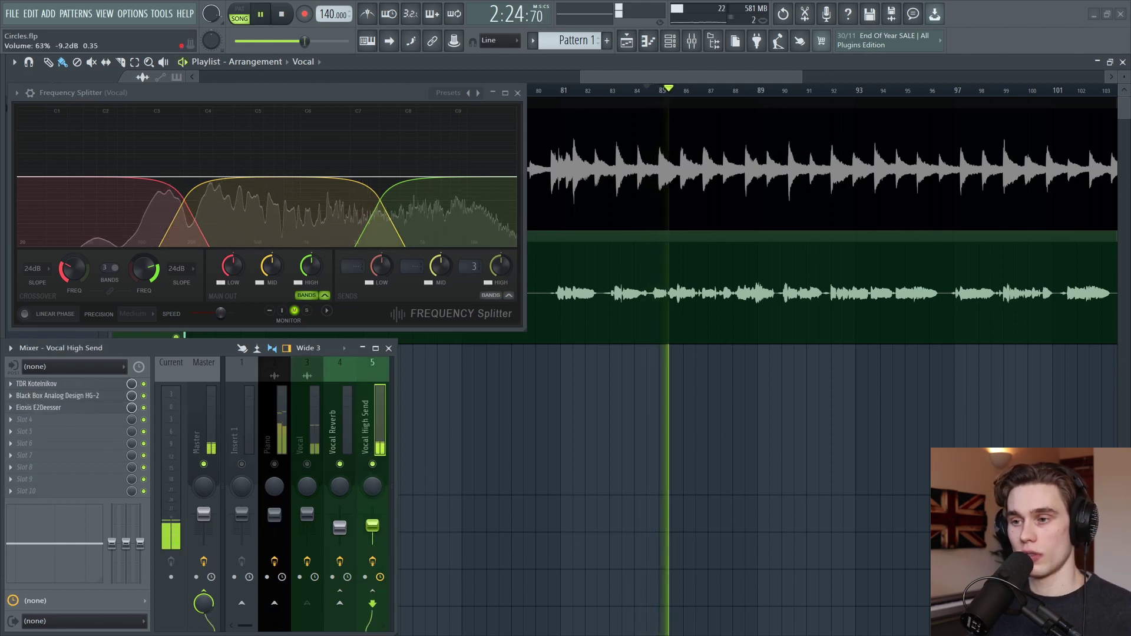
pyautogui.scroll(4, 377, 538)
pyautogui.press('space')
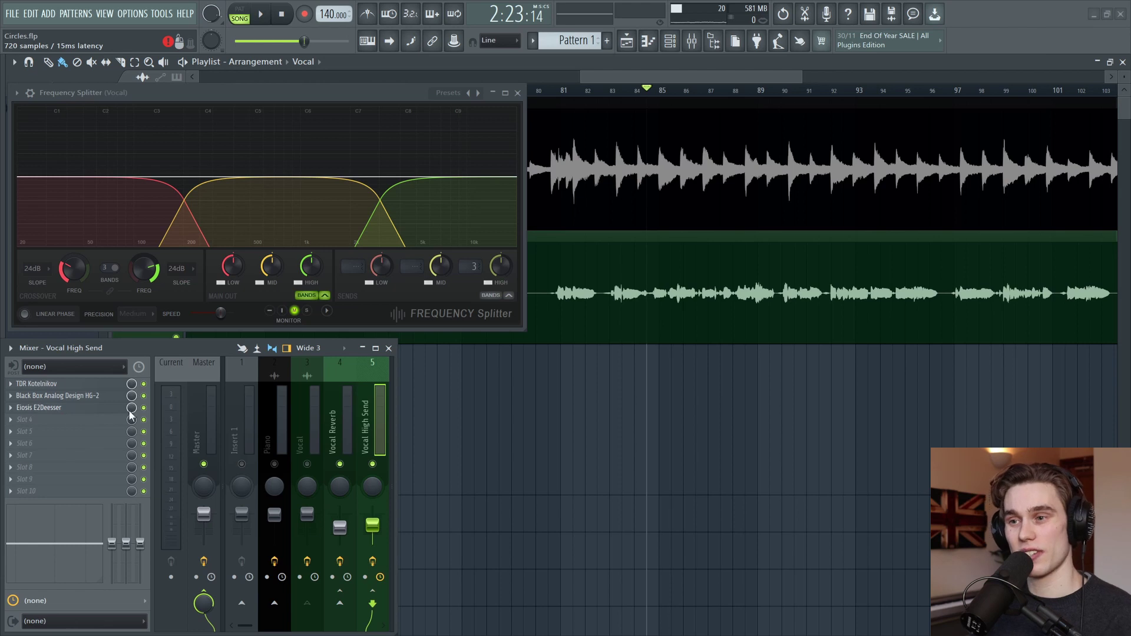
# - Lower Vocal High Send to about 41% (-15.4 dB) and compare it within the full mix
pyautogui.moveTo(373, 525)
pyautogui.mouseDown()
pyautogui.moveTo(376, 557)
pyautogui.moveTo(376, 534)
pyautogui.mouseUp()
pyautogui.click(307, 464)
pyautogui.press('space')
pyautogui.click(373, 464)
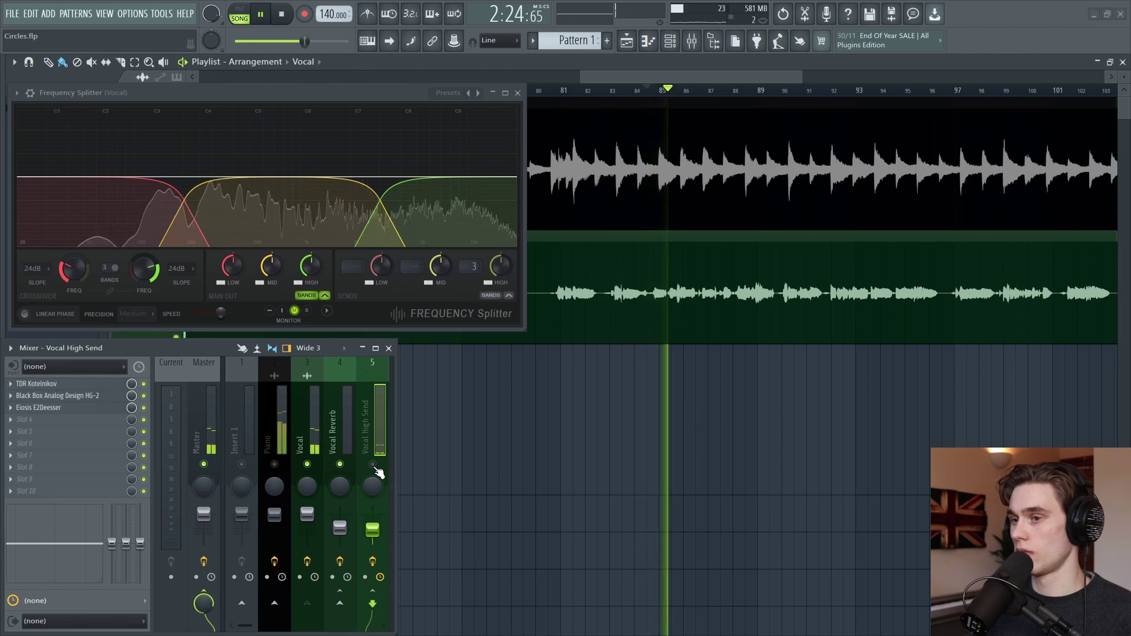
pyautogui.click(373, 464)
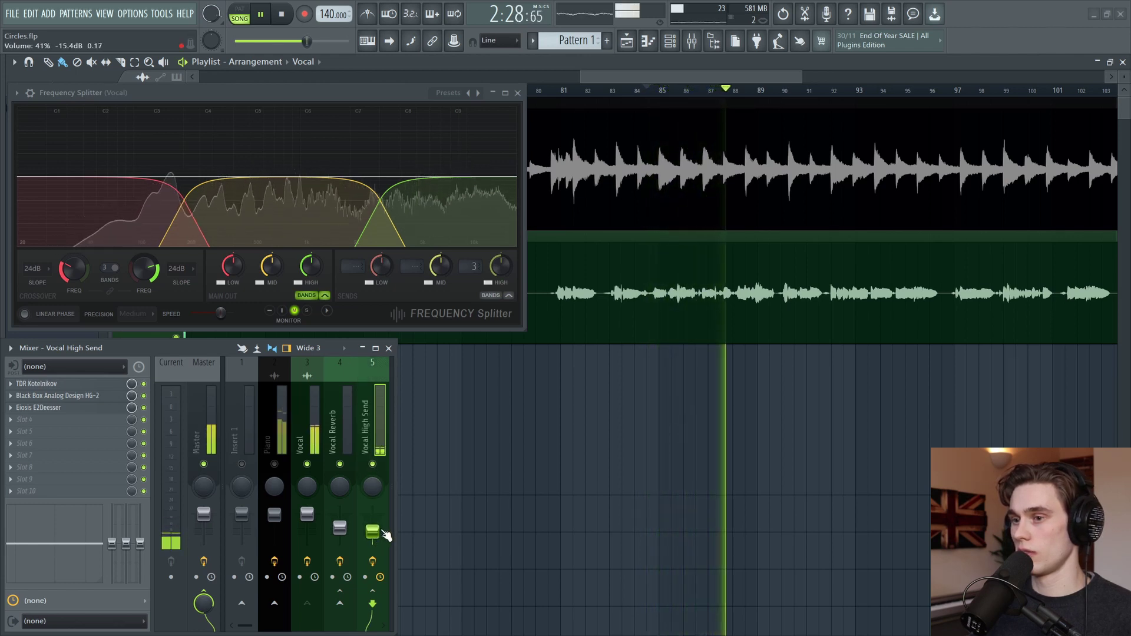
pyautogui.press('space')
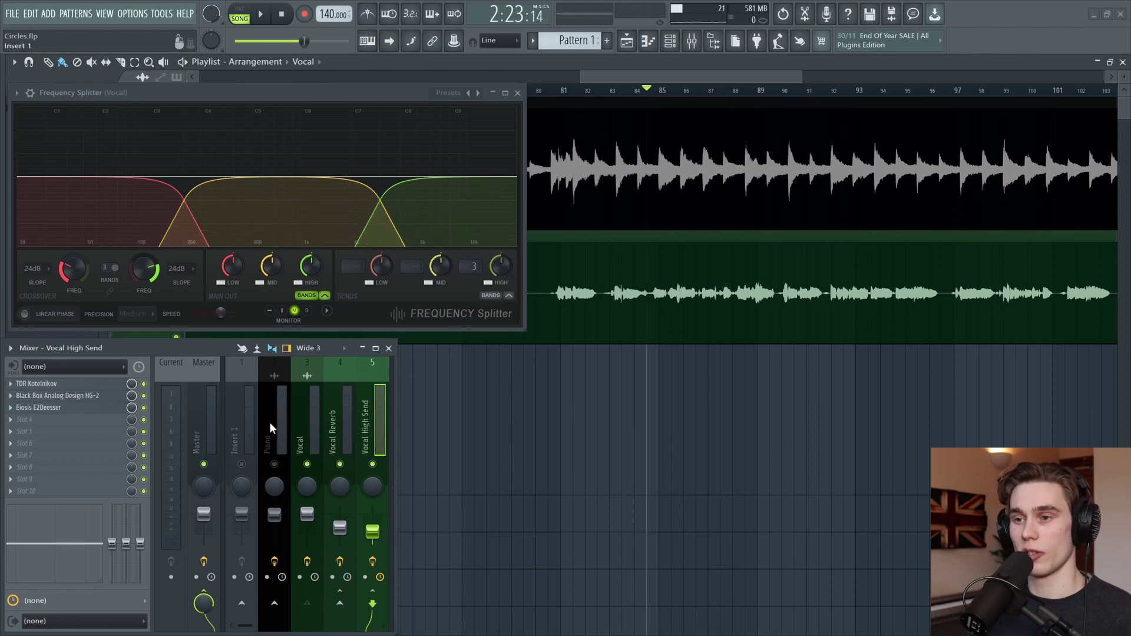
# - Unmute the Piano track and re-enable the HIGH band in the Vocal splitter's Main Out
pyautogui.click(274, 465)
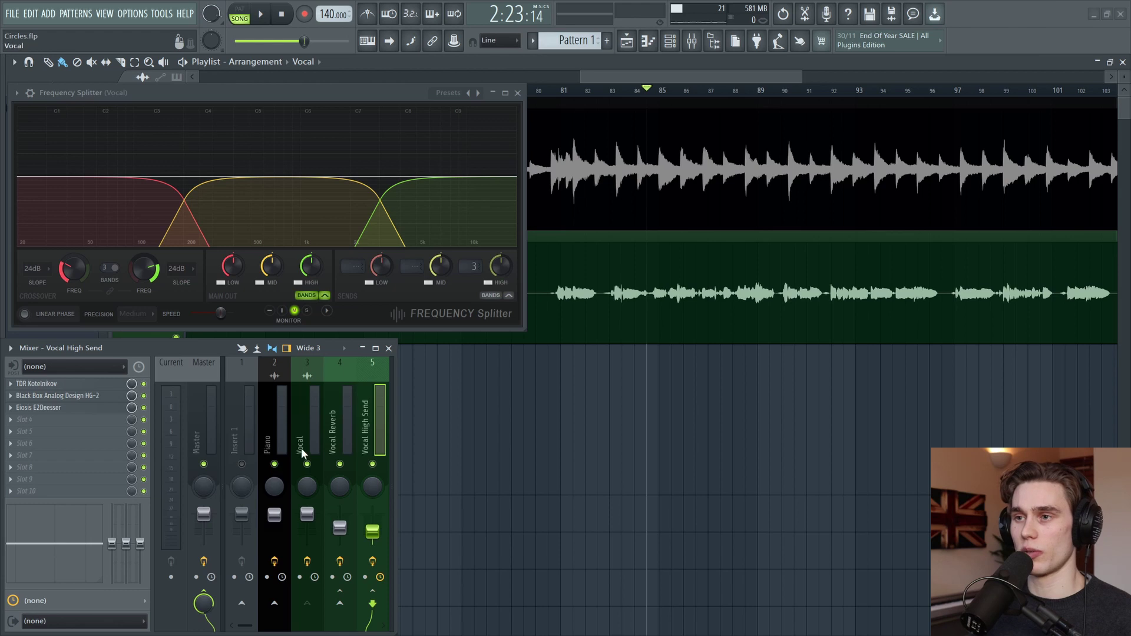
pyautogui.click(472, 192)
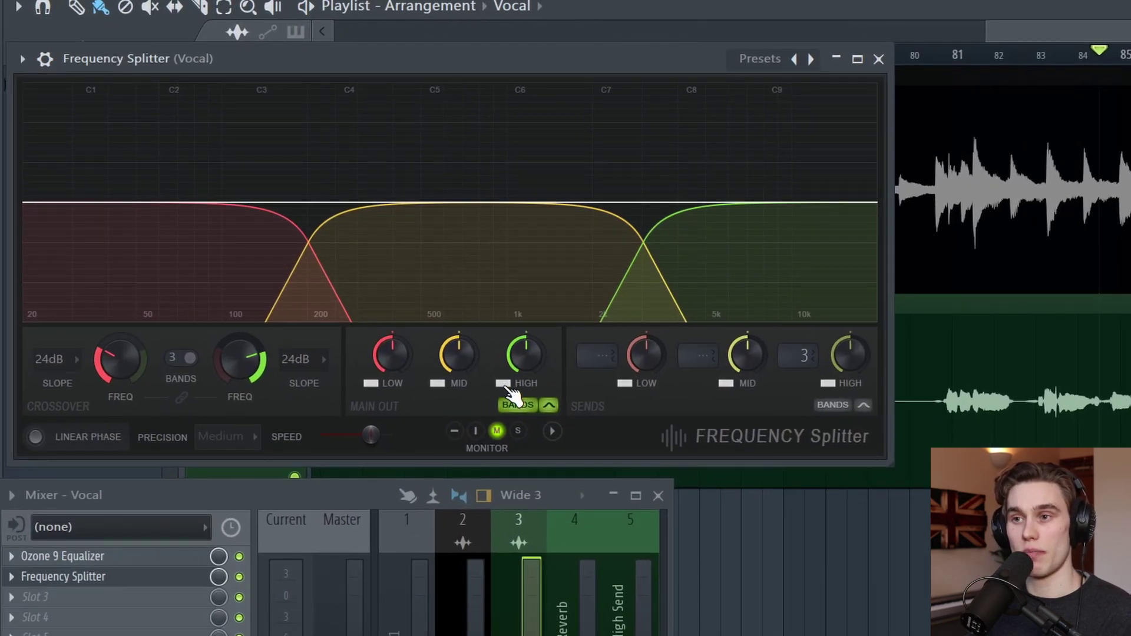
pyautogui.click(504, 384)
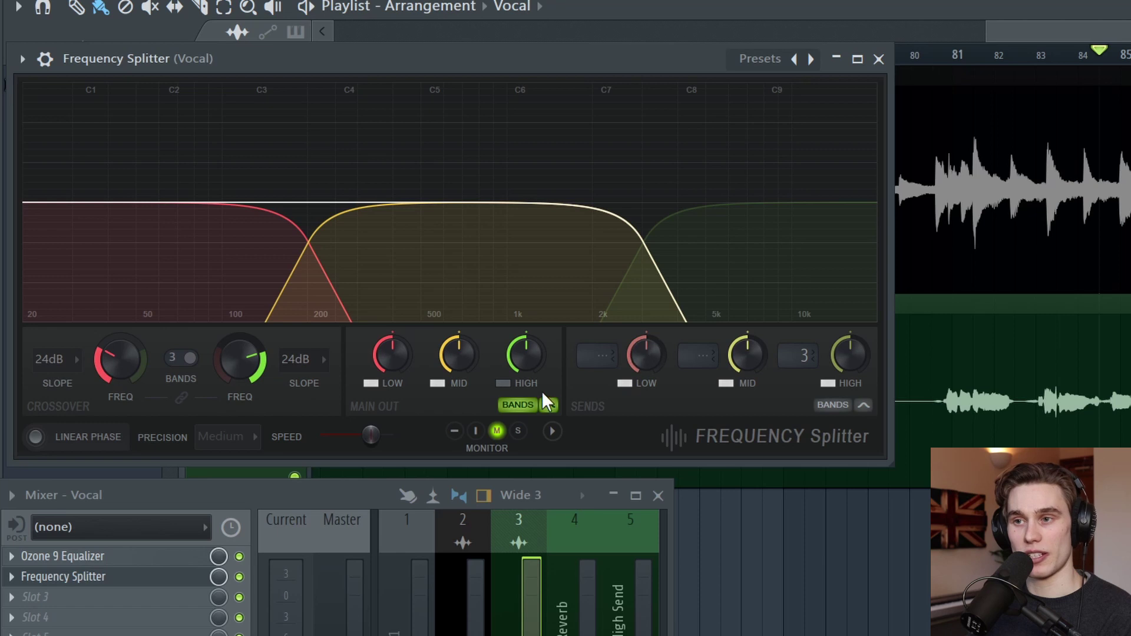
pyautogui.click(503, 384)
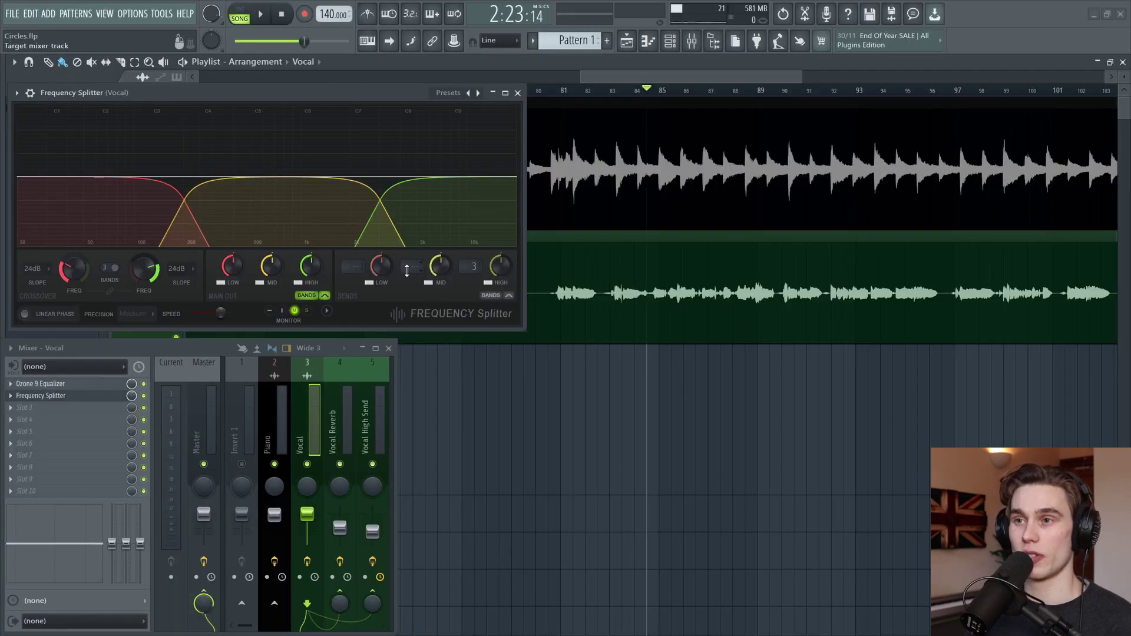
# - Route the vocal's mid band send to the Vocal Reverb track and show its effects
pyautogui.click(406, 269)
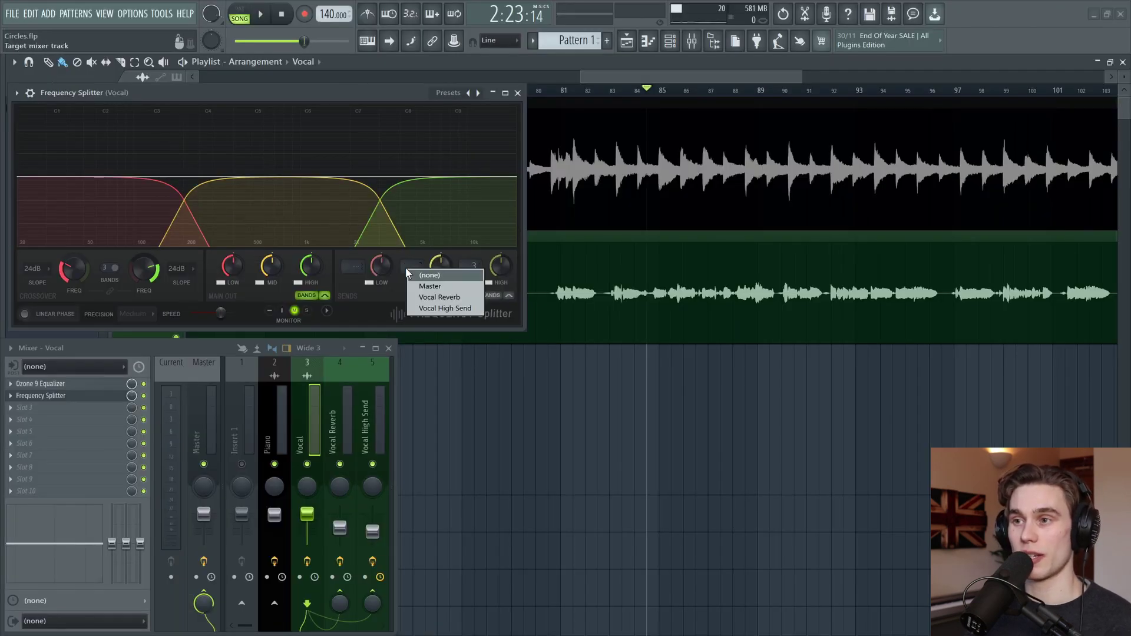
pyautogui.click(451, 301)
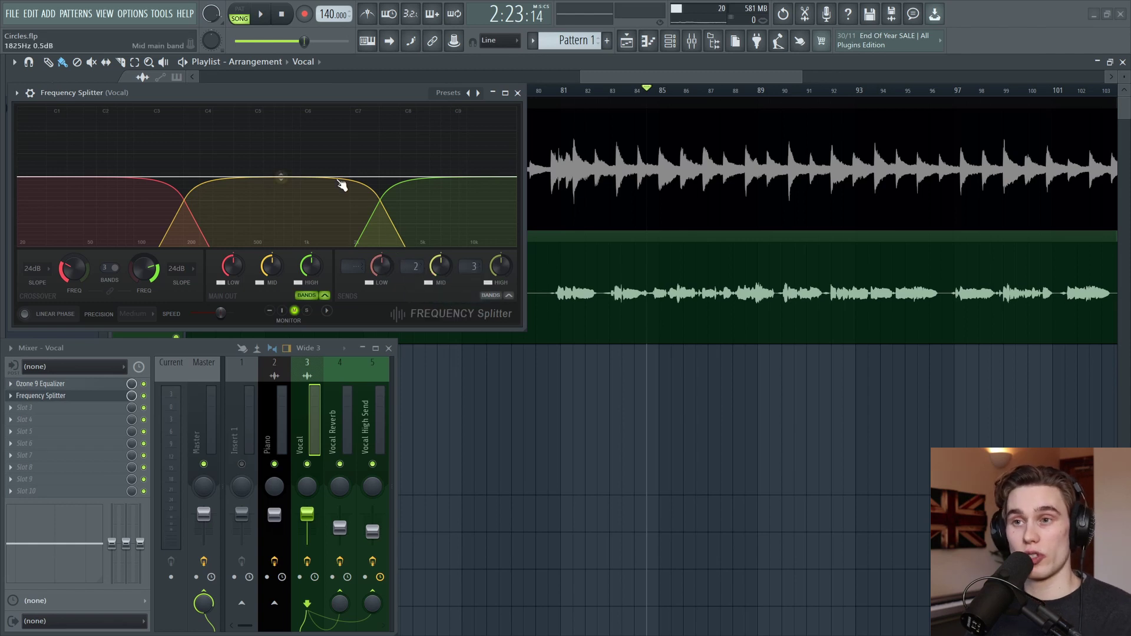
pyautogui.click(352, 410)
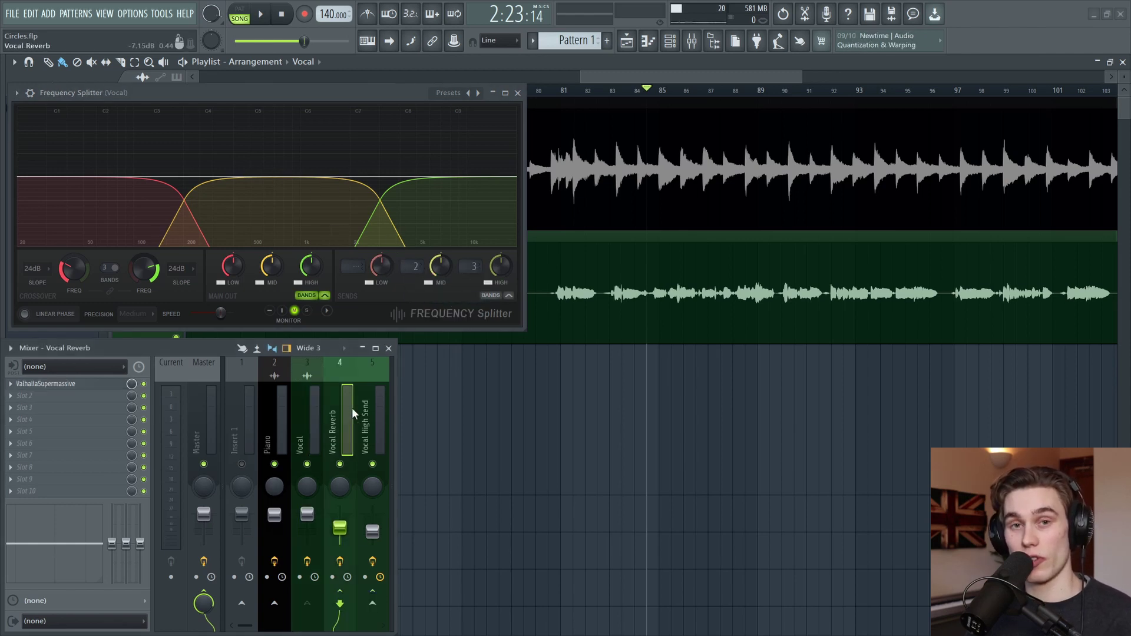
# - Audition the routing with Vocal High Send and Piano muted, then unmute both
pyautogui.click(372, 464)
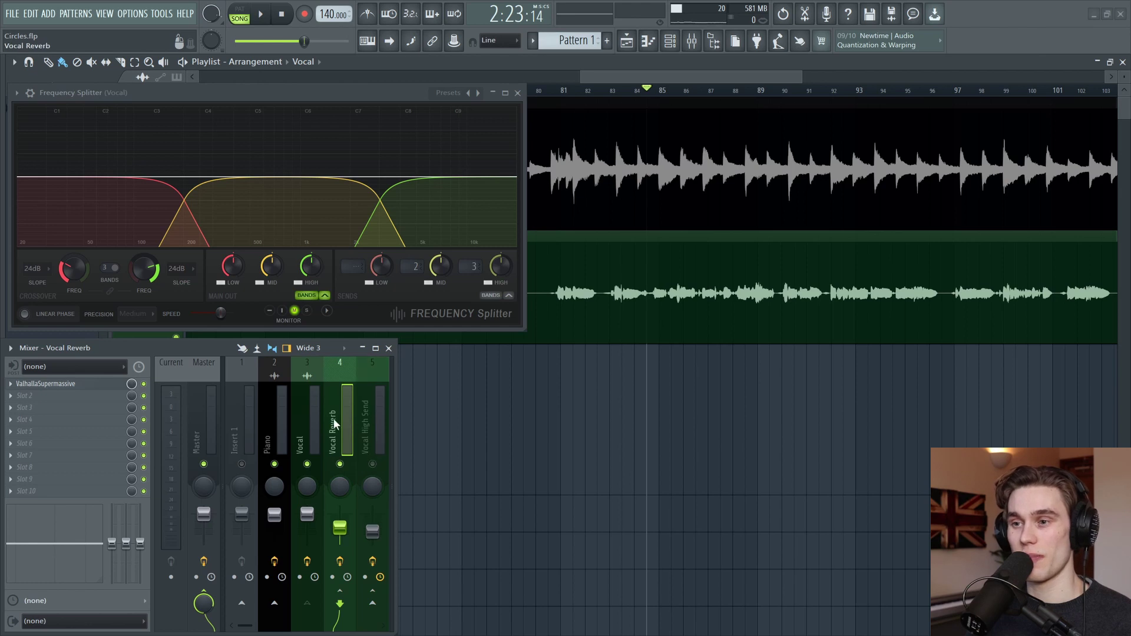
pyautogui.press('space')
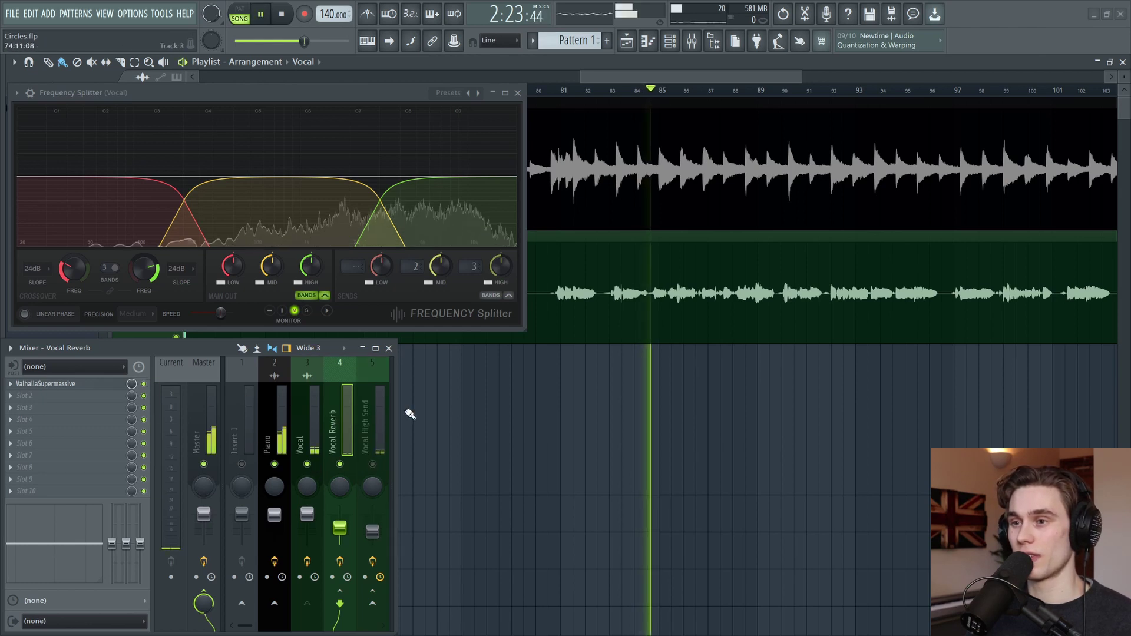
pyautogui.click(274, 463)
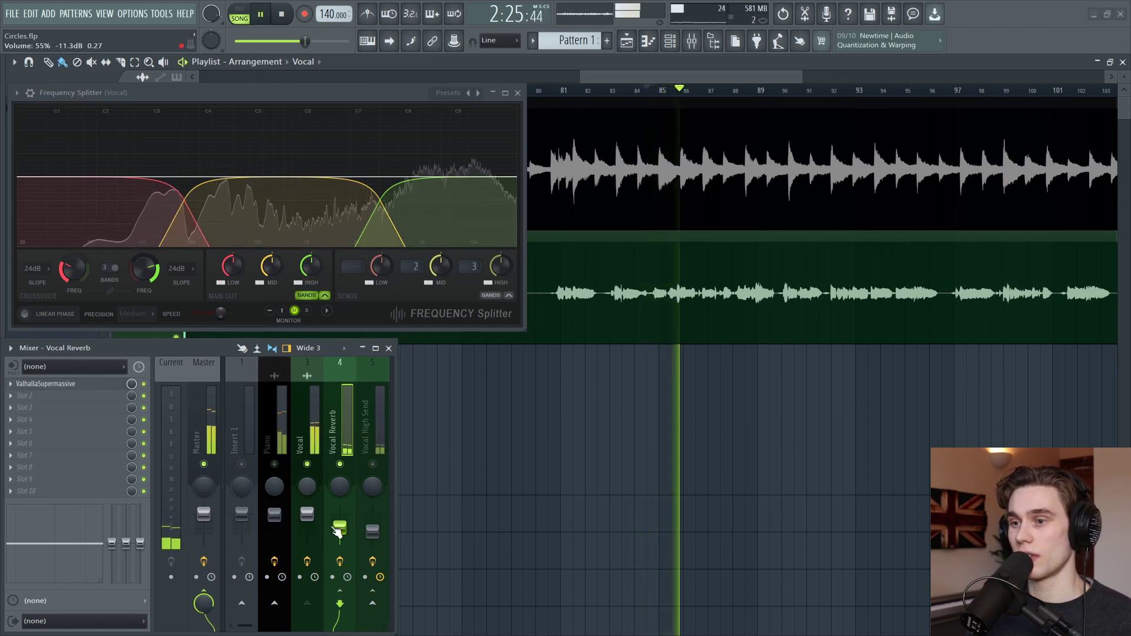
pyautogui.click(372, 464)
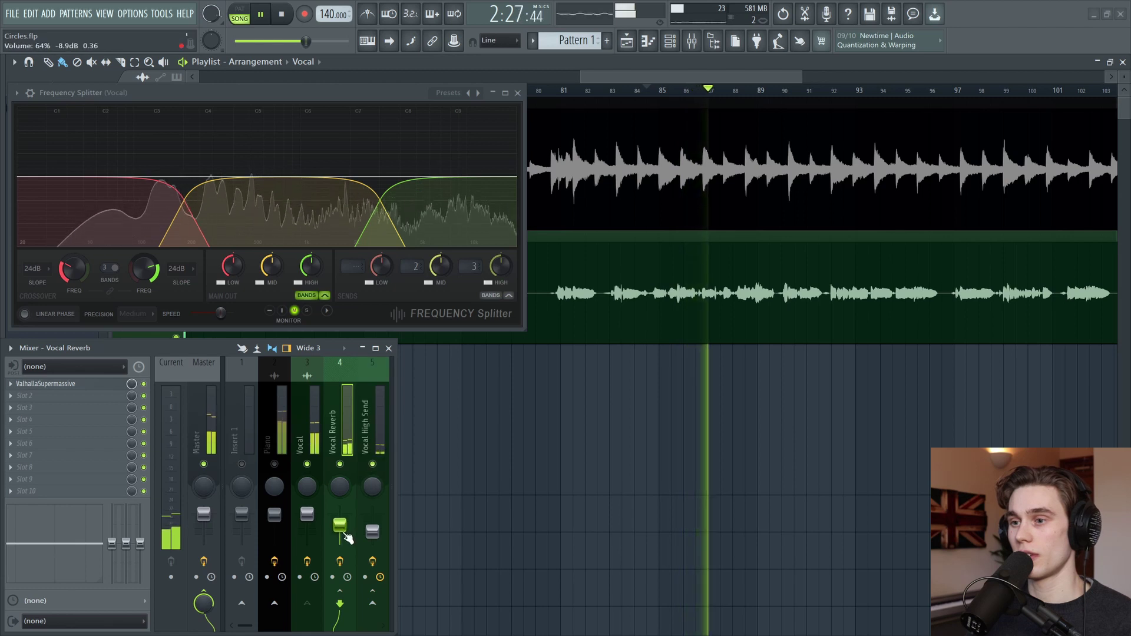
pyautogui.click(274, 463)
pyautogui.press('space')
pyautogui.press('space')
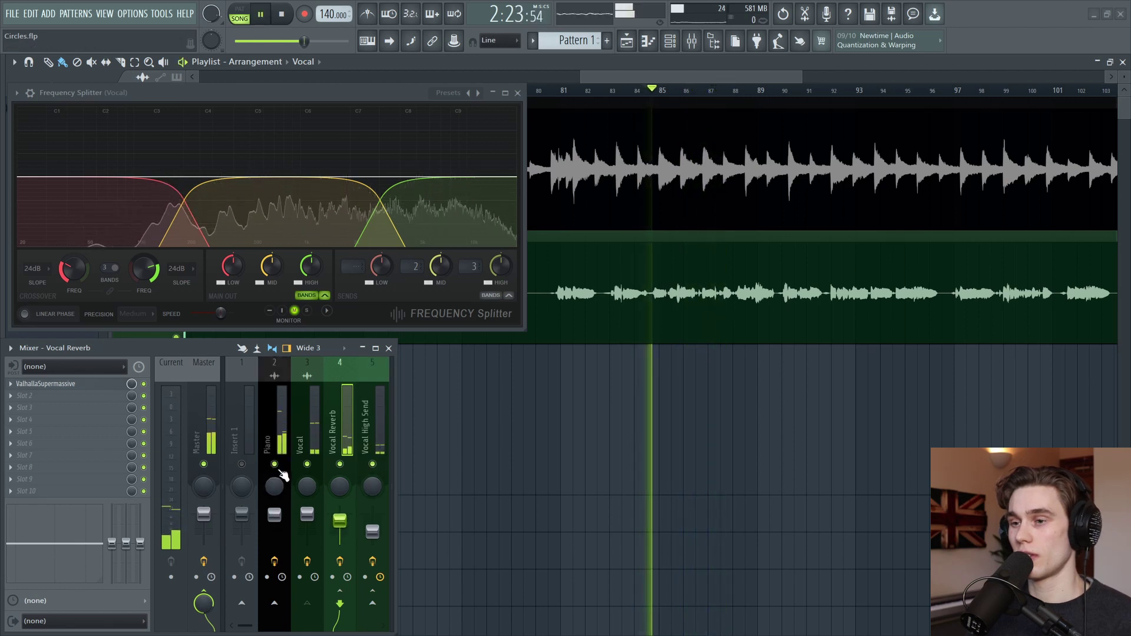
# - Nudge the Vocal Reverb fader slightly and move the song position to bar 81
pyautogui.moveTo(329, 538); pyautogui.dragTo(329, 540)
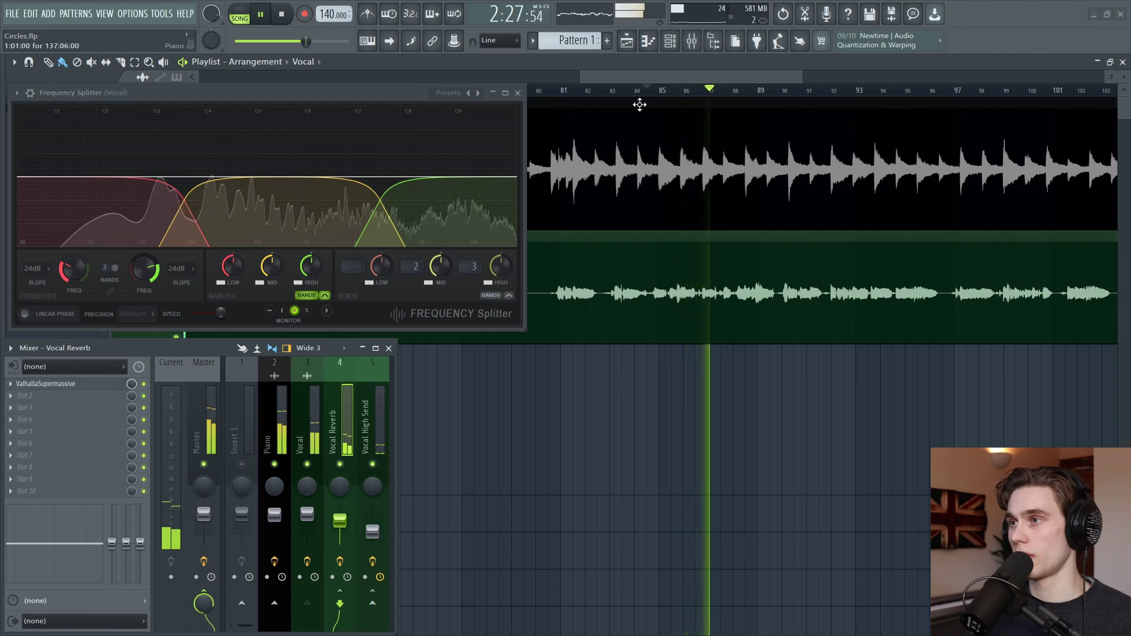
pyautogui.press('space')
pyautogui.click(560, 96)
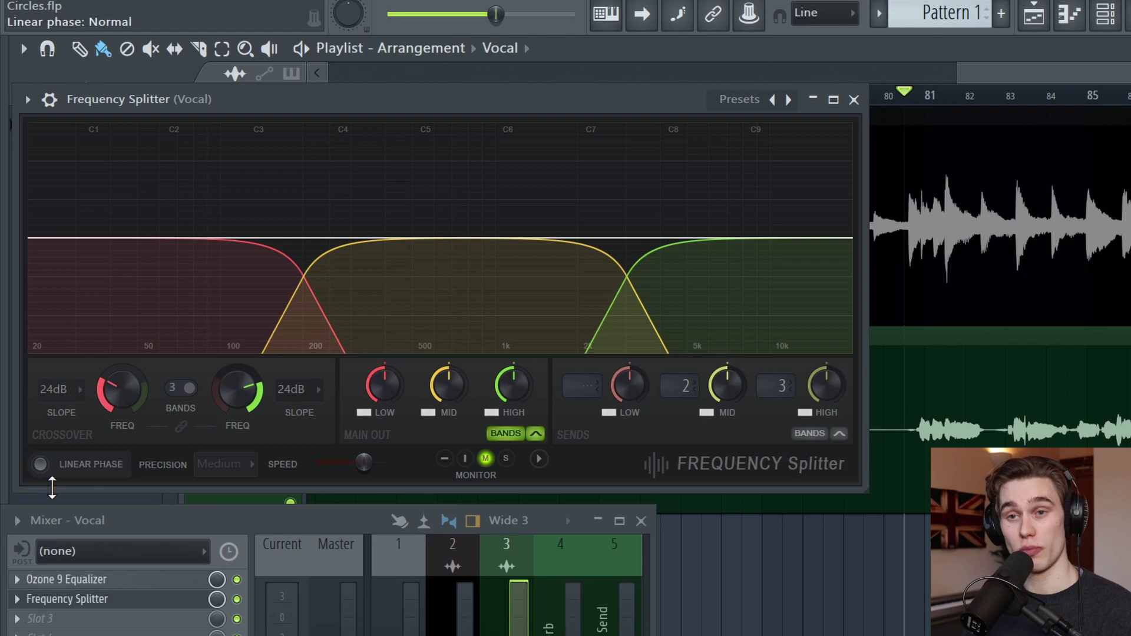
# - Turn on Linear Phase in the vocal Frequency Splitter, keeping Precision at High
pyautogui.click(41, 465)
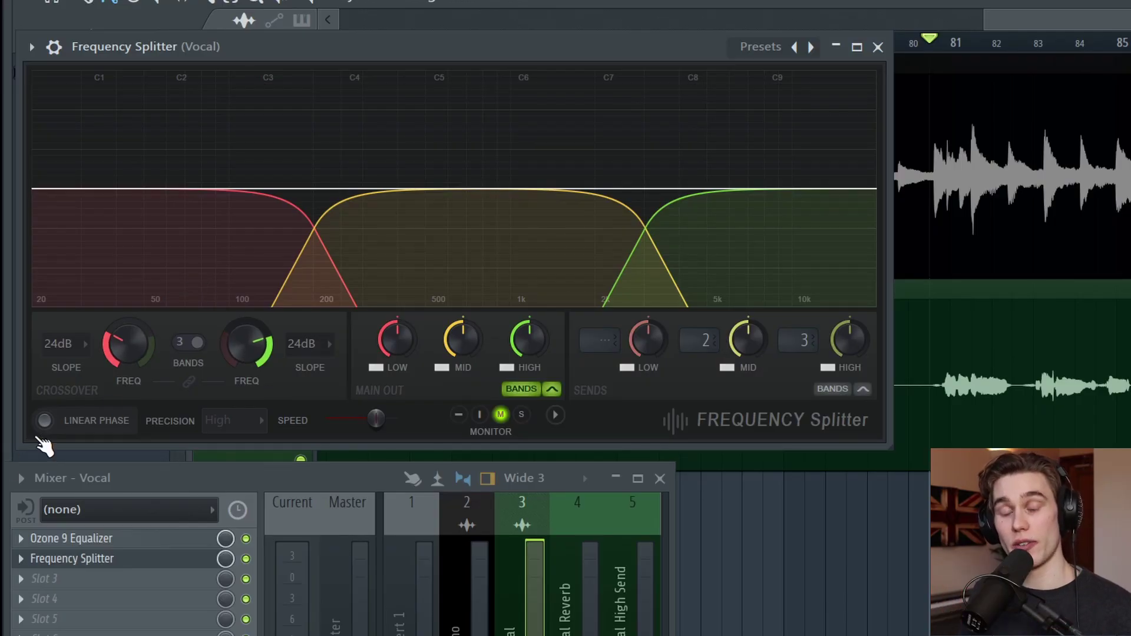
pyautogui.click(45, 420)
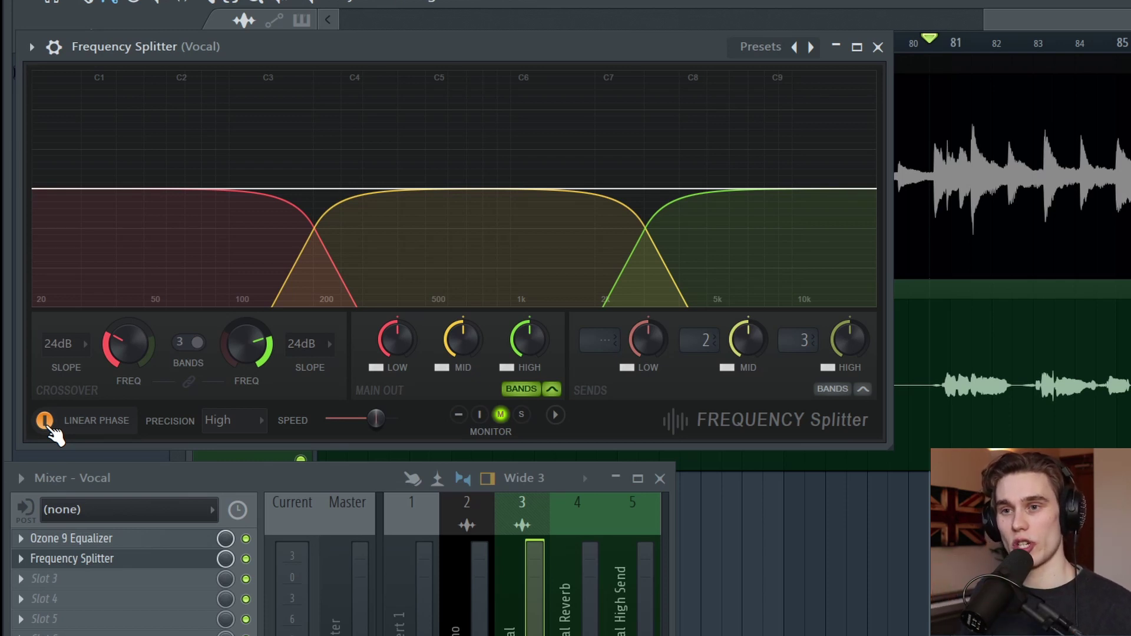
pyautogui.click(258, 425)
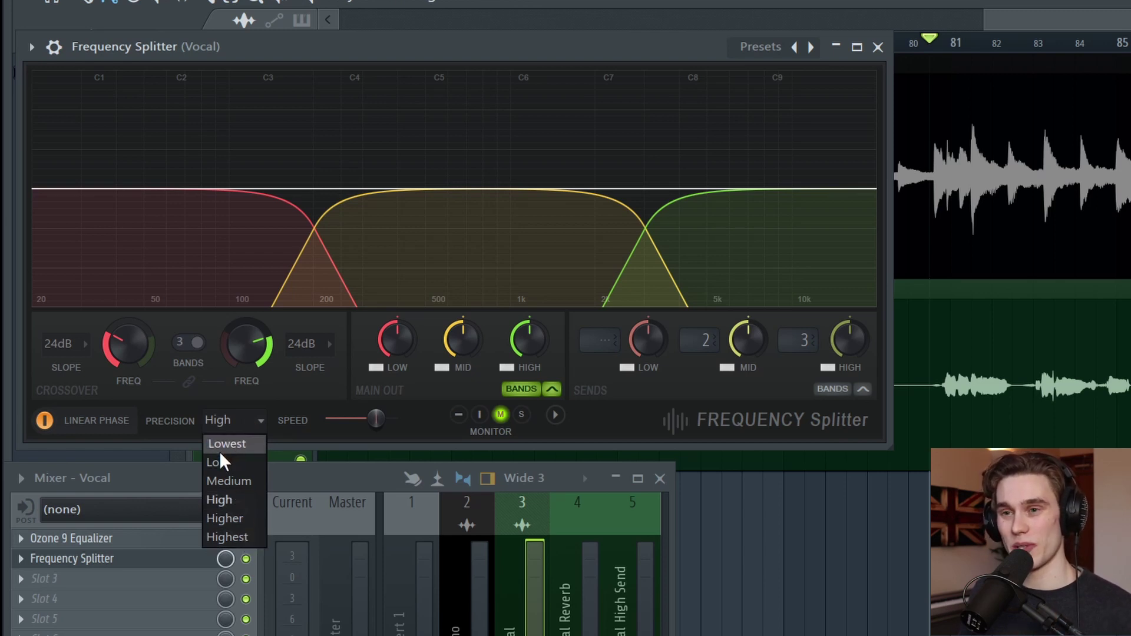
pyautogui.click(227, 507)
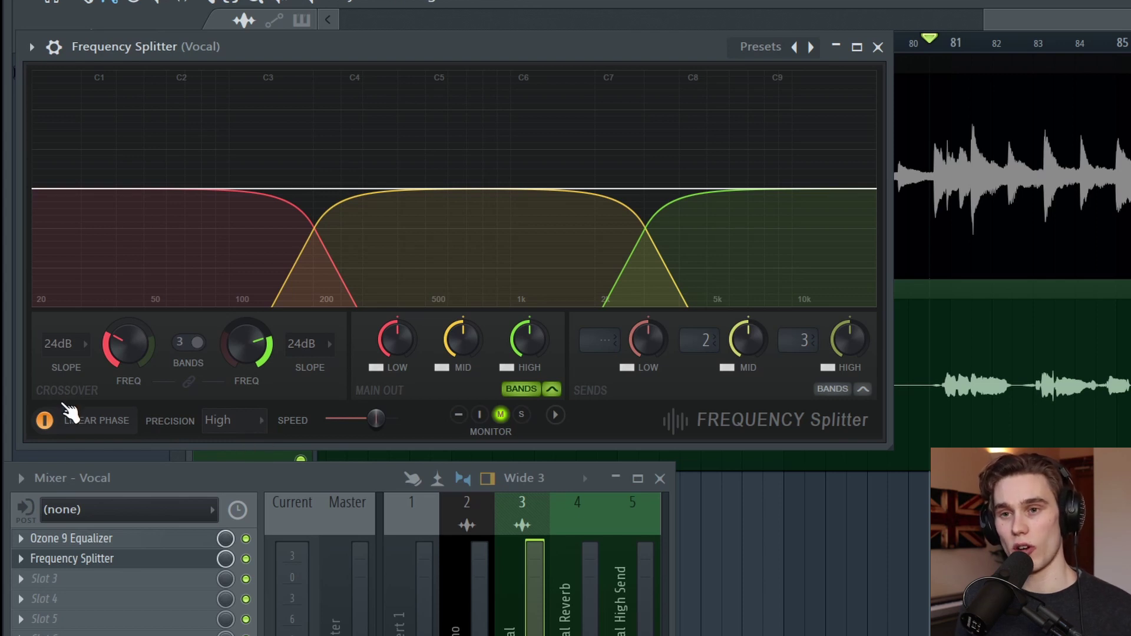
pyautogui.click(45, 420)
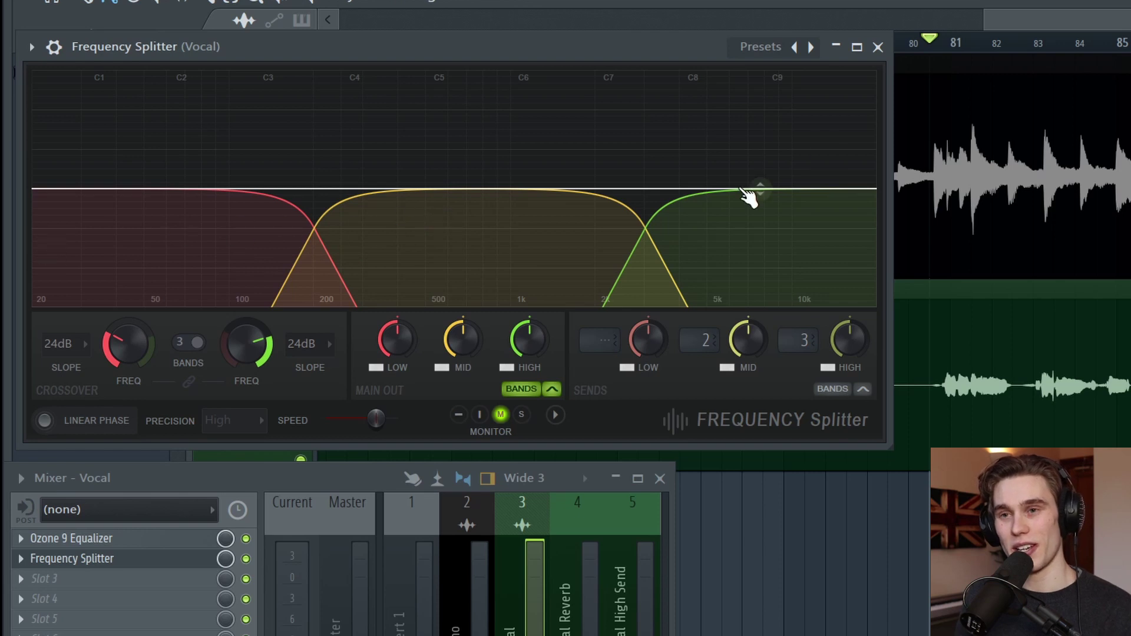
pyautogui.click(64, 419)
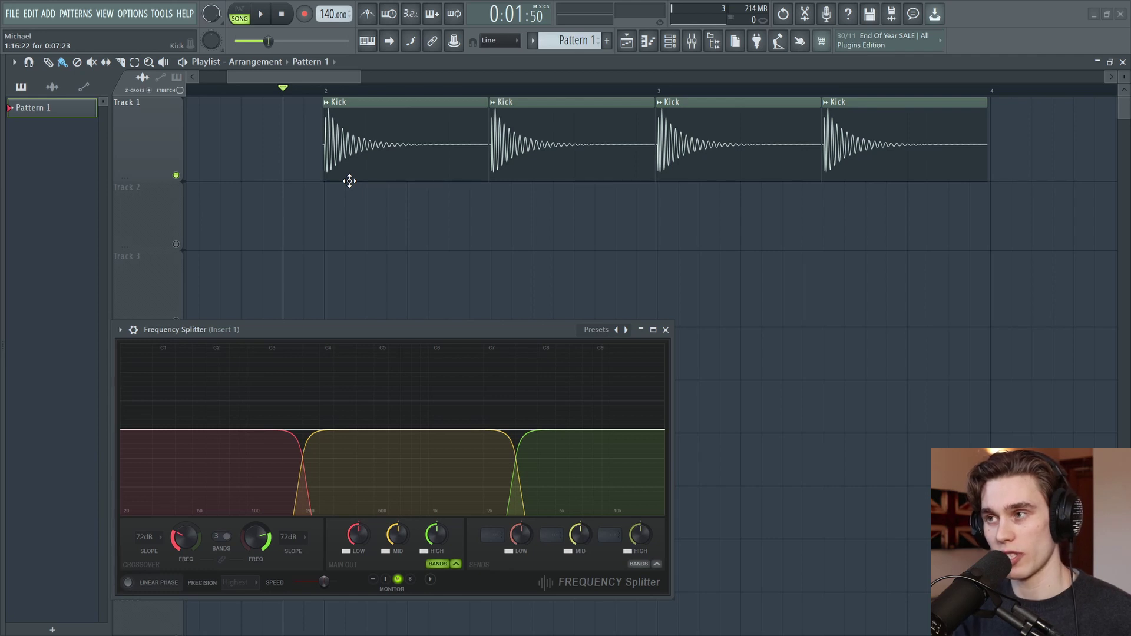
# - Solo the kick splitter's MID band, lower the low/mid crossover and raise the mid/high one
pyautogui.press('space')
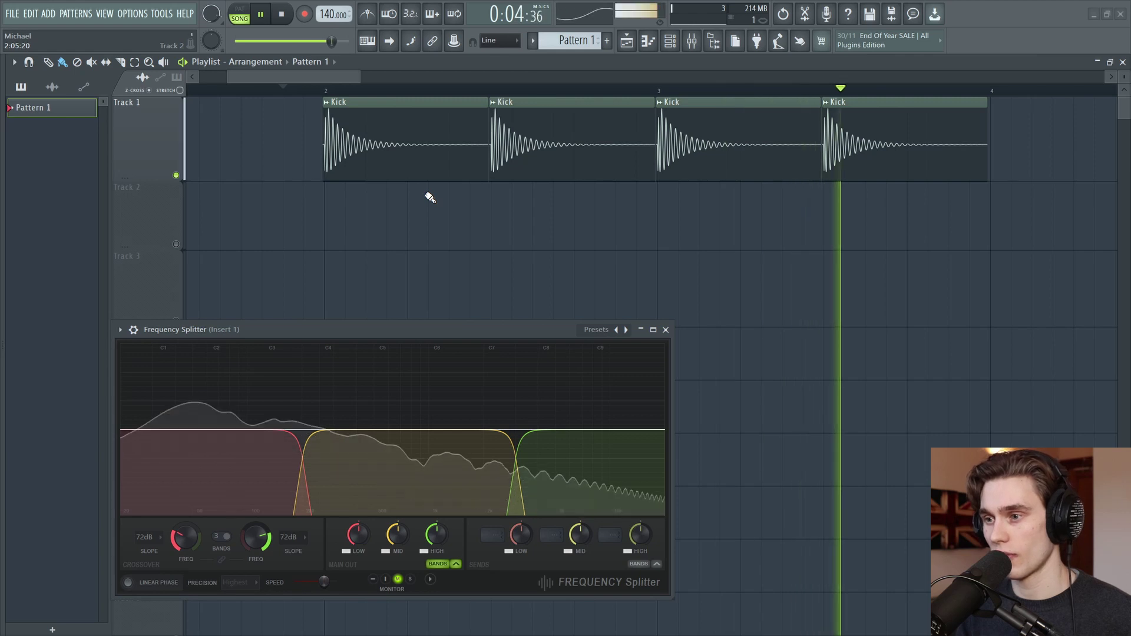
pyautogui.press('space')
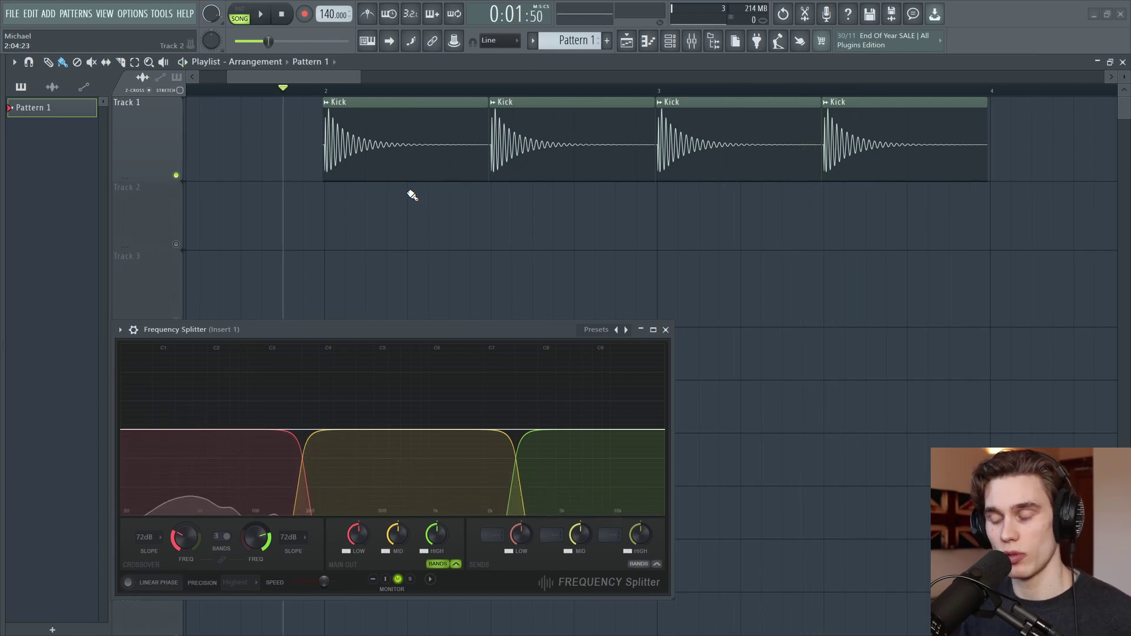
pyautogui.click(385, 551)
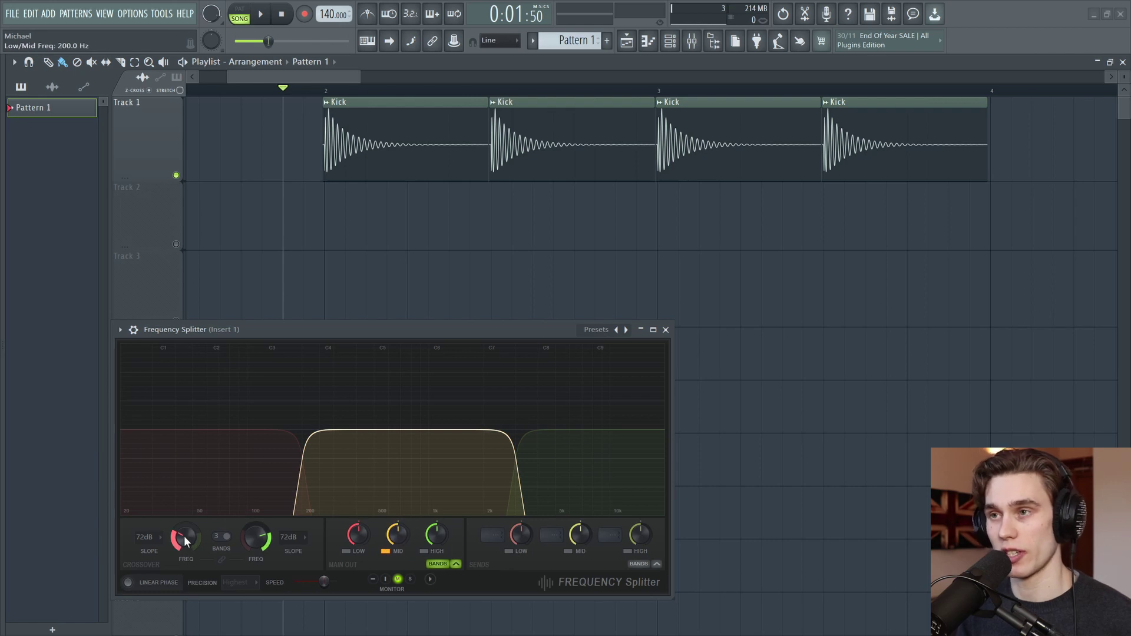
pyautogui.moveTo(184, 539); pyautogui.dragTo(184, 560)
pyautogui.moveTo(256, 537); pyautogui.dragTo(246, 542)
# - Play the soloed mid band and drop the low/mid crossover to about 65 Hz
pyautogui.press('space')
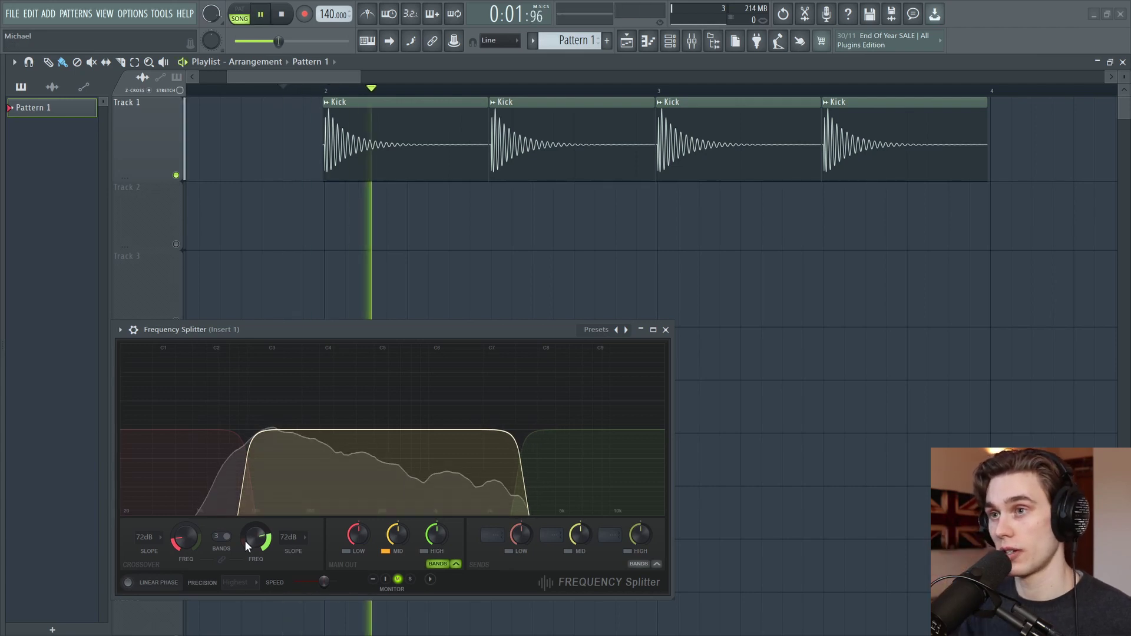
pyautogui.scroll(-3, 186, 557)
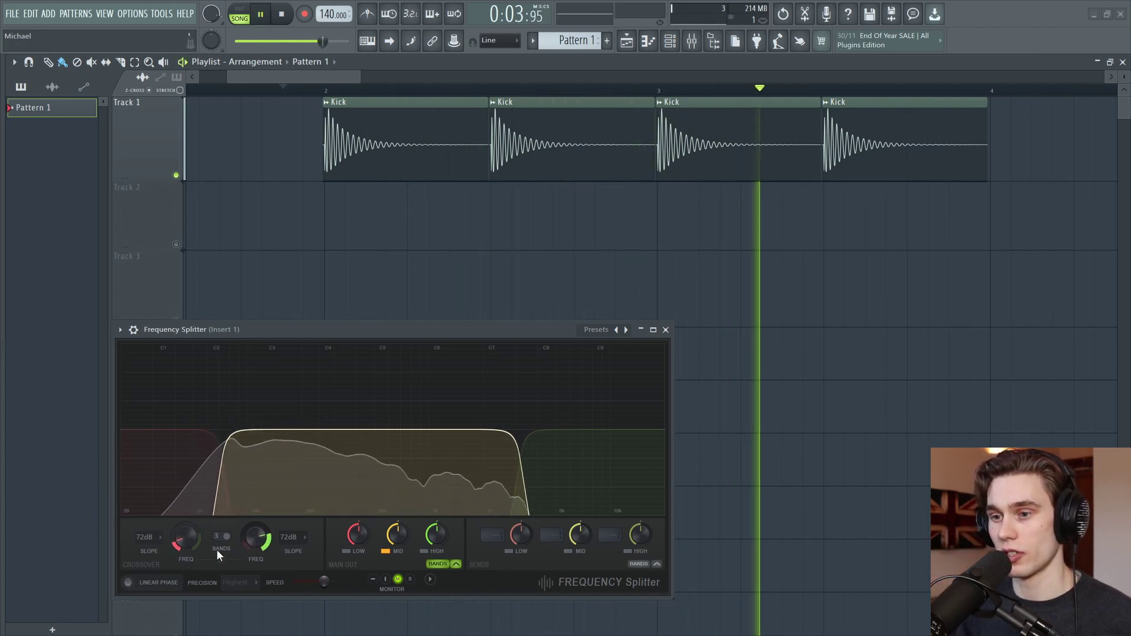
pyautogui.moveTo(189, 542); pyautogui.dragTo(183, 545)
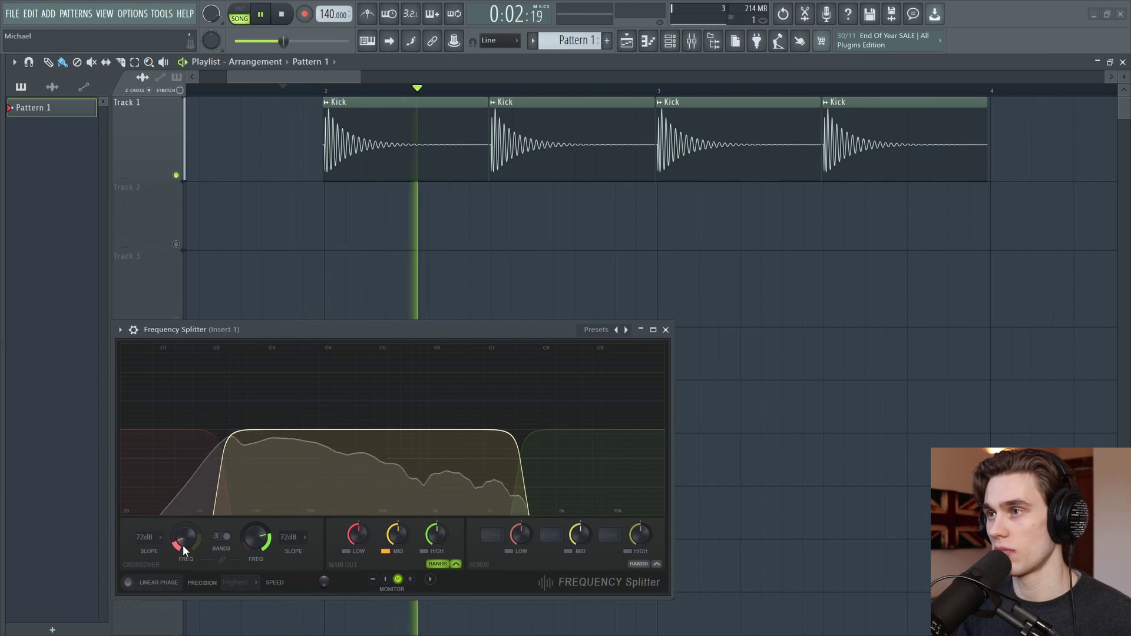
pyautogui.press('space')
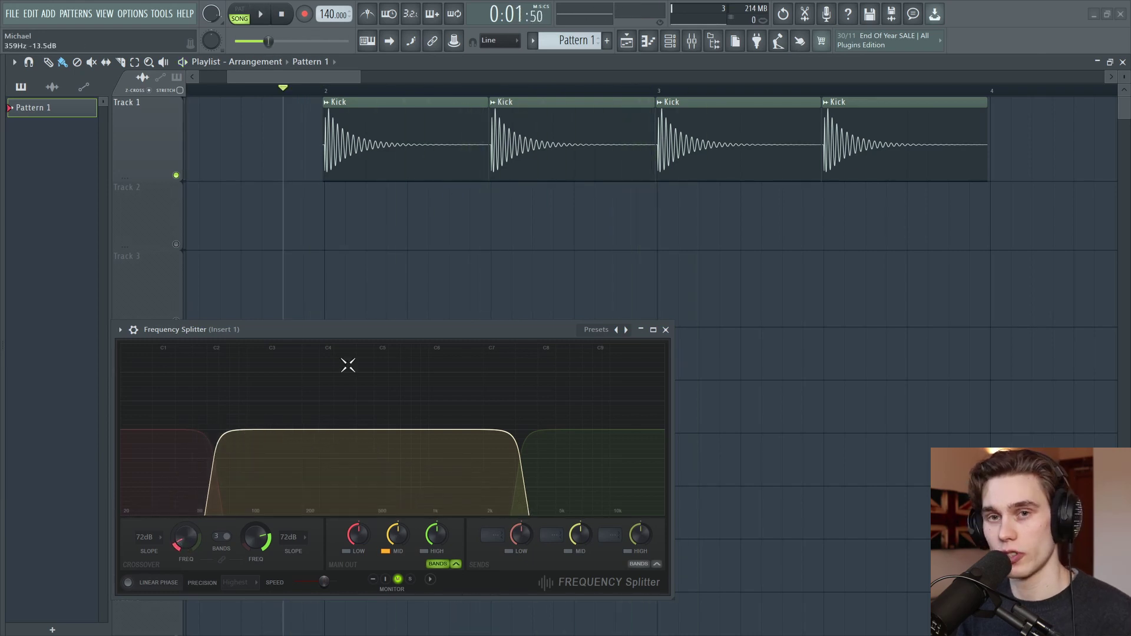
pyautogui.press('F9')
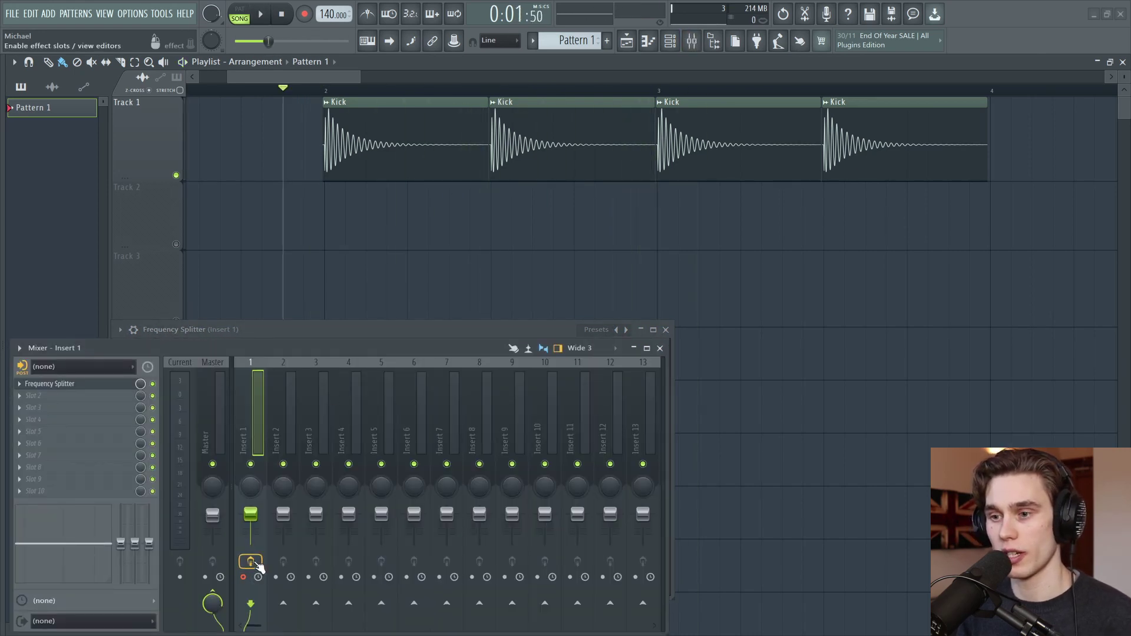
# - Enable Linear Phase at Highest precision and render the kick insert to Track 3
pyautogui.hotkey('ctrl', 'alt', 'r')
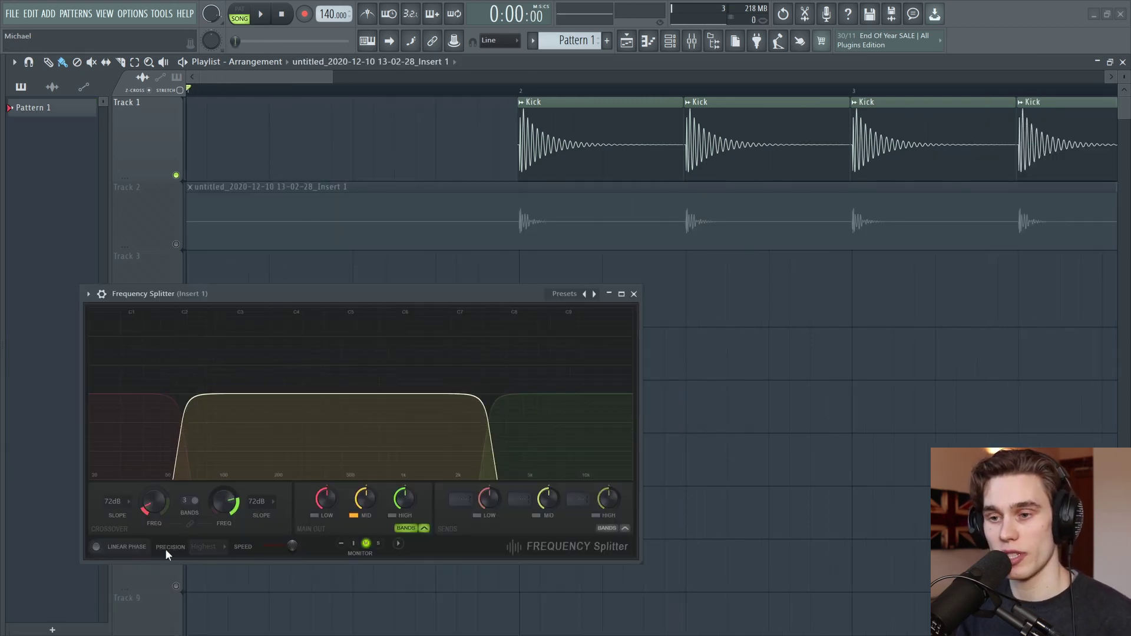
pyautogui.click(99, 547)
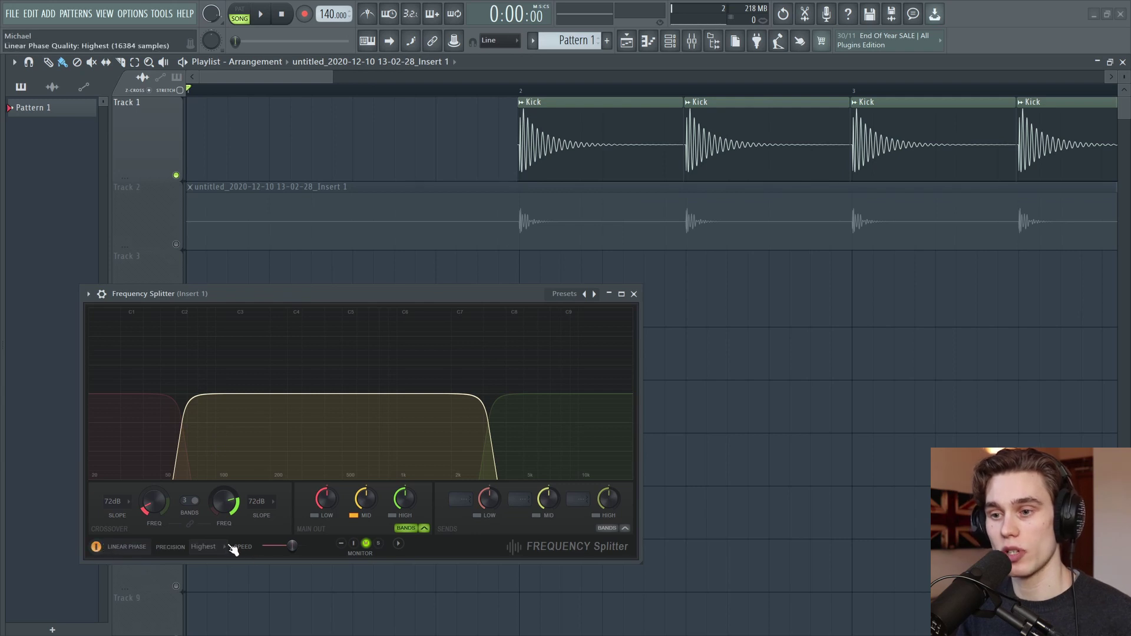
pyautogui.click(212, 547)
pyautogui.click(206, 616)
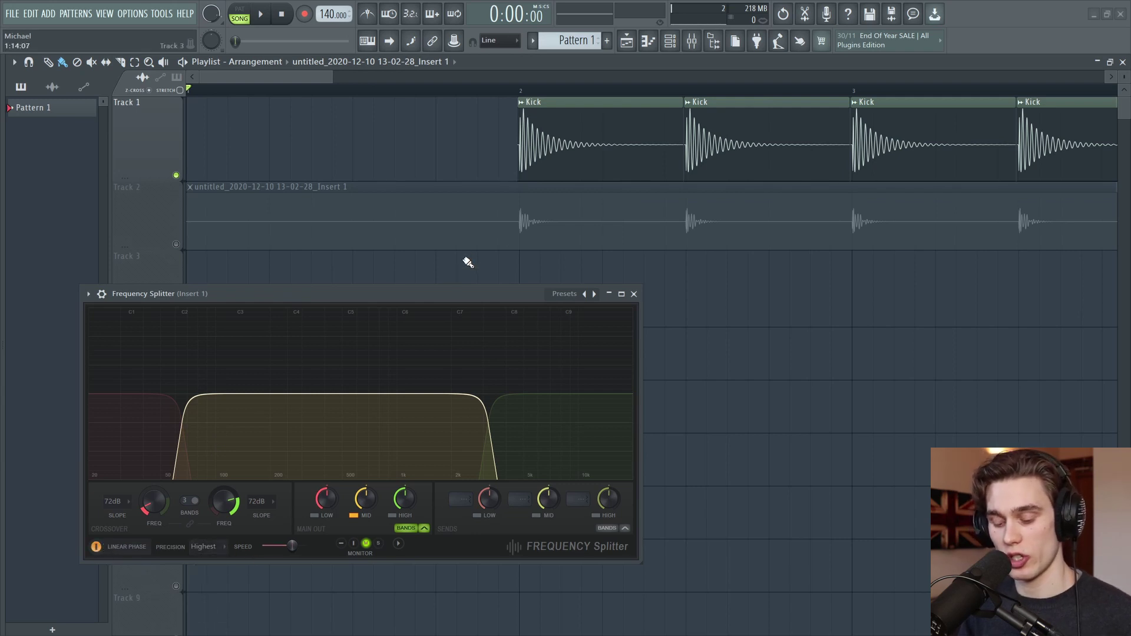
pyautogui.press('F9')
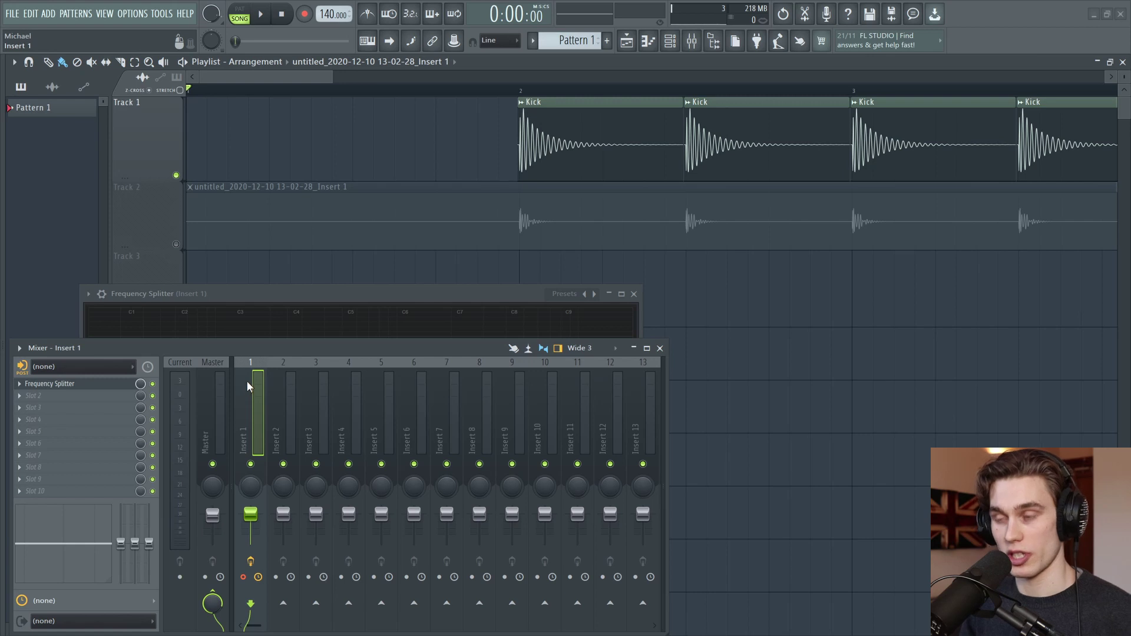
pyautogui.hotkey('ctrl', 'alt', 'r')
pyautogui.click(665, 435)
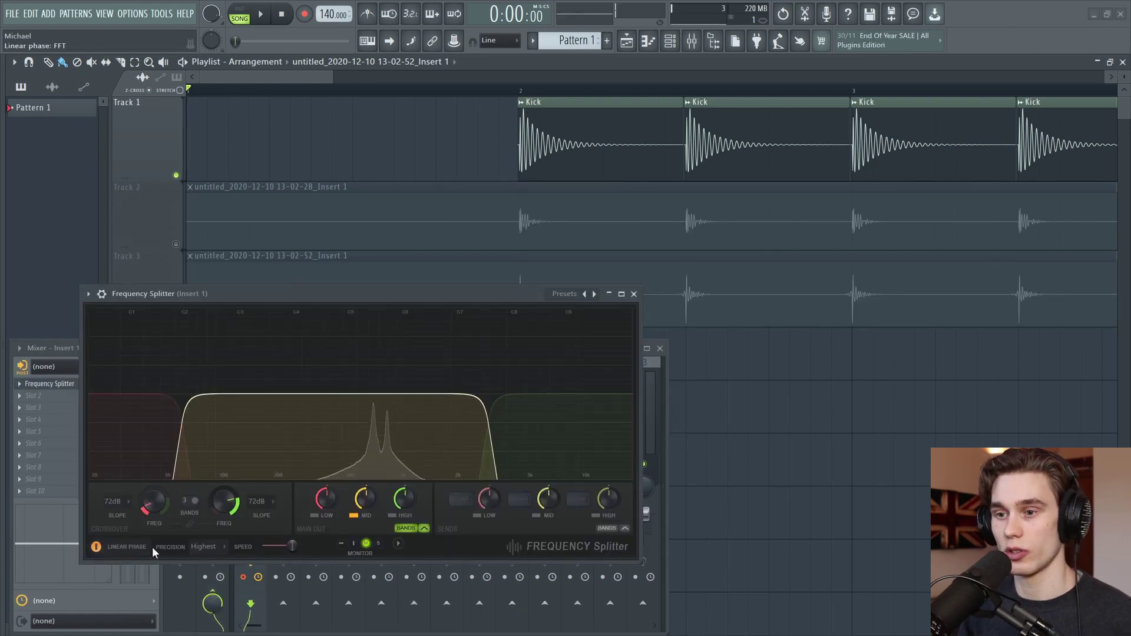
# - Switch Precision to Medium and render the kick again to Track 4
pyautogui.click(206, 546)
pyautogui.click(218, 578)
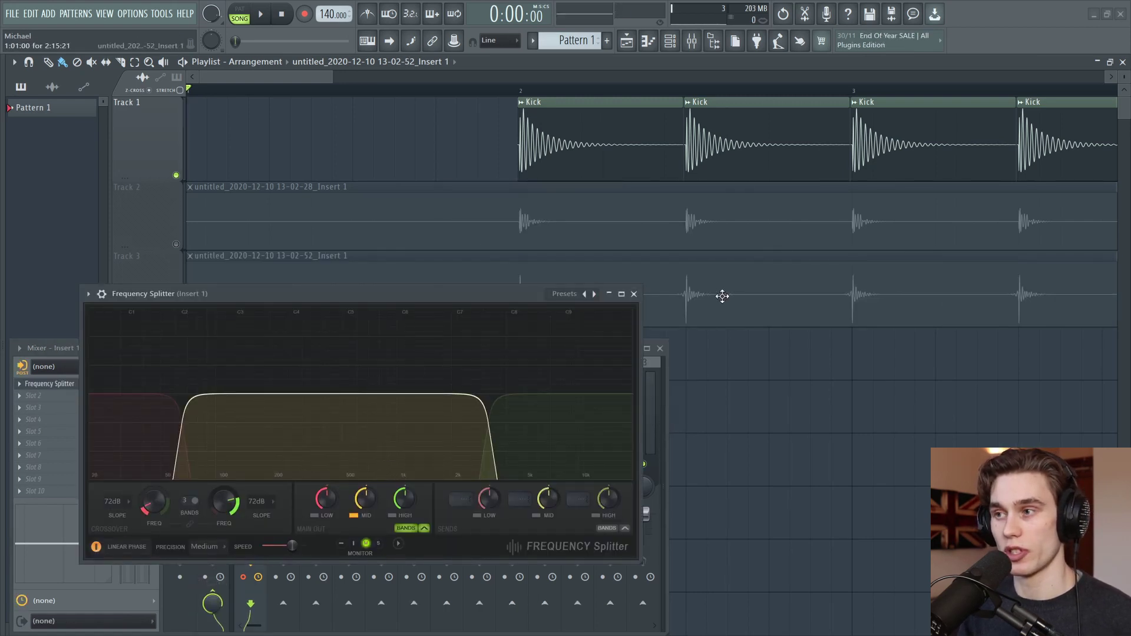
pyautogui.click(634, 294)
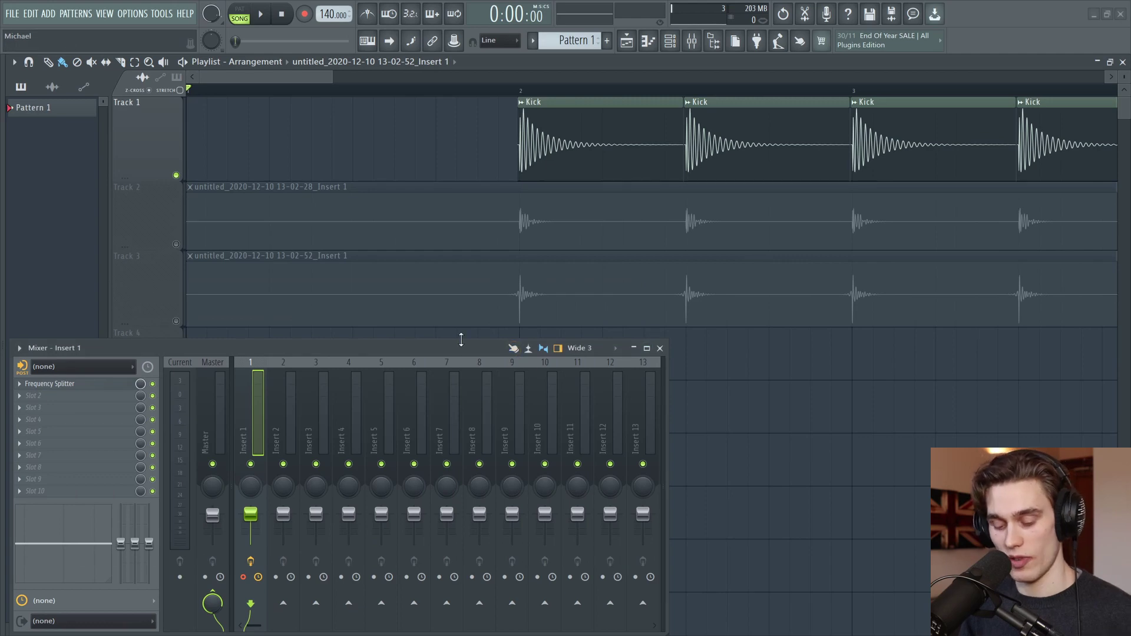
pyautogui.hotkey('ctrl', 'alt', 'r')
pyautogui.click(666, 439)
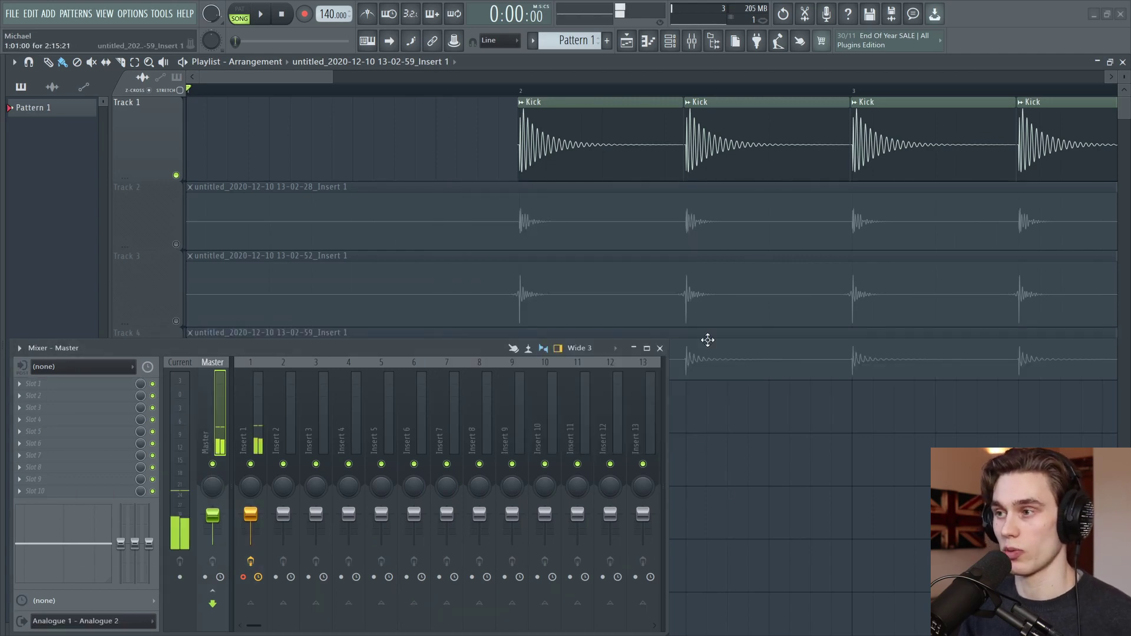
pyautogui.click(661, 348)
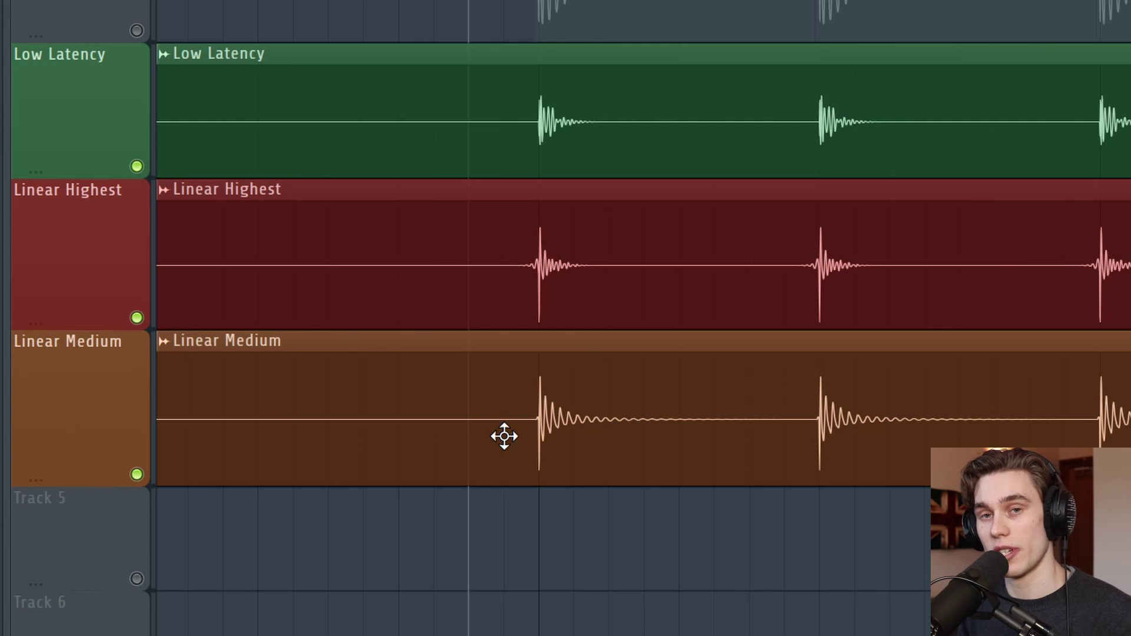
# - Play Low Latency, Linear Highest and Linear Medium each alone, then unmute all three
pyautogui.keyDown('ctrl'); pyautogui.click(136, 166); pyautogui.keyUp('ctrl')
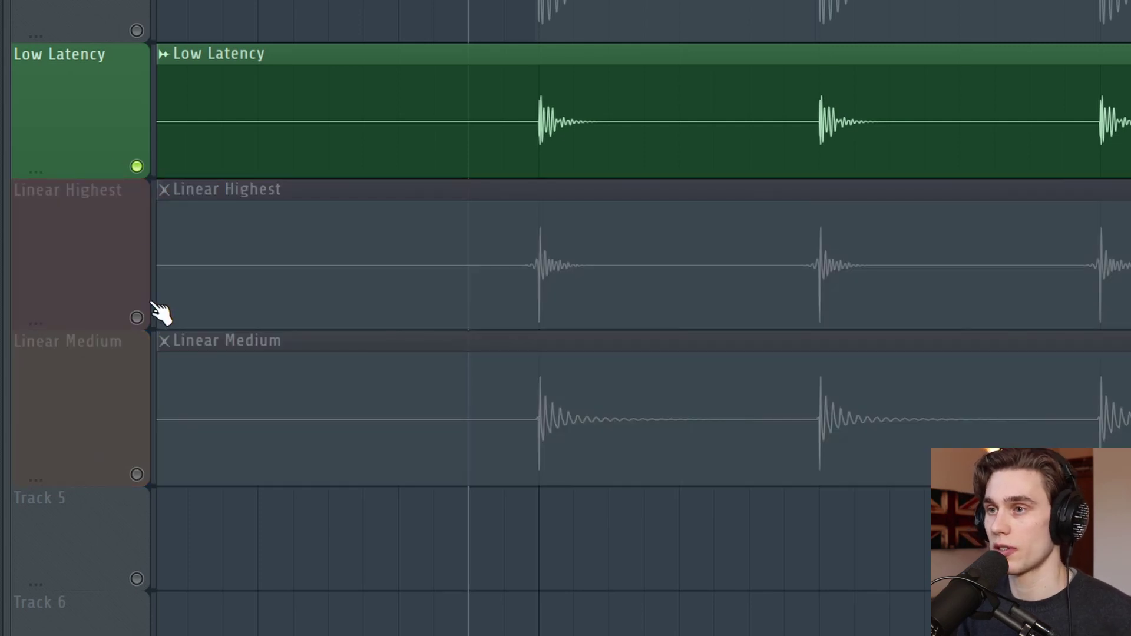
pyautogui.press('space')
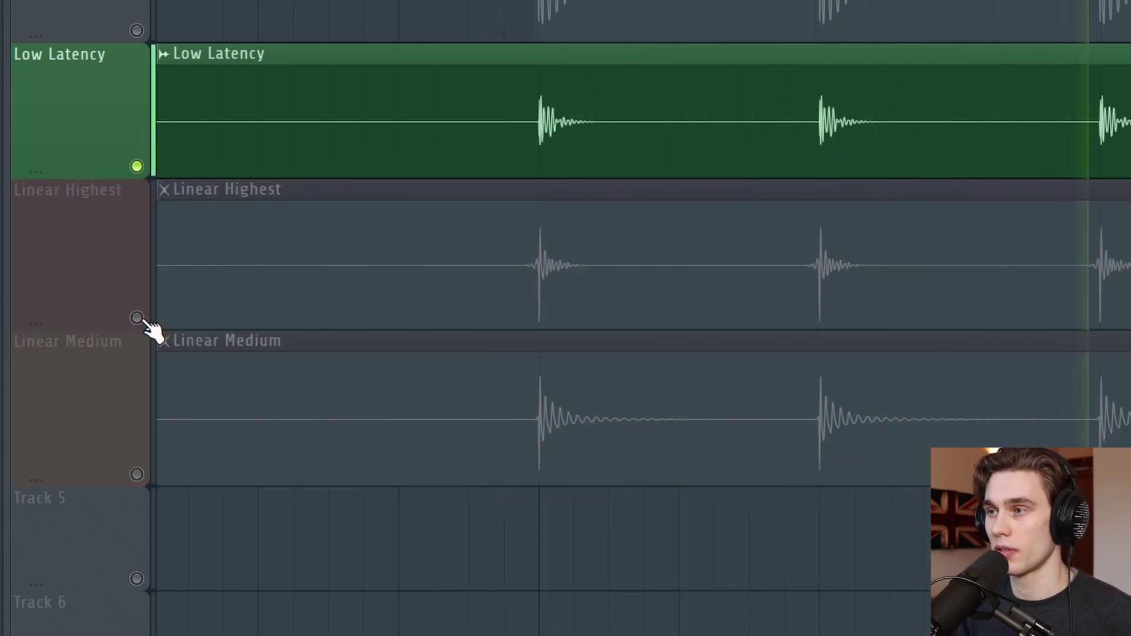
pyautogui.keyDown('ctrl'); pyautogui.click(139, 318); pyautogui.keyUp('ctrl')
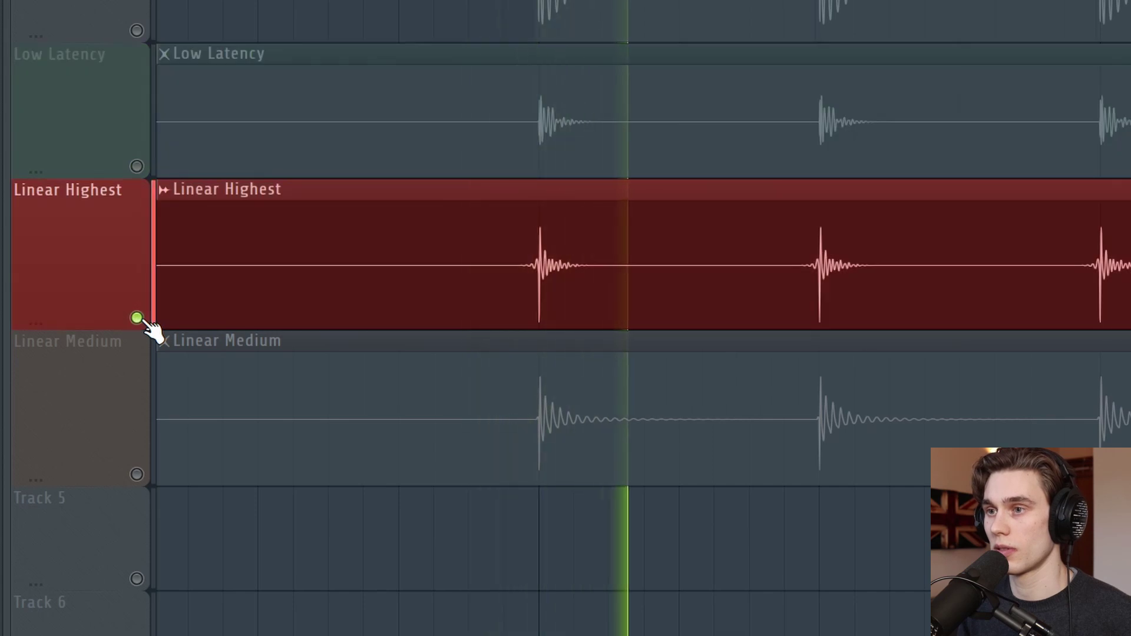
pyautogui.keyDown('ctrl'); pyautogui.click(139, 479); pyautogui.keyUp('ctrl')
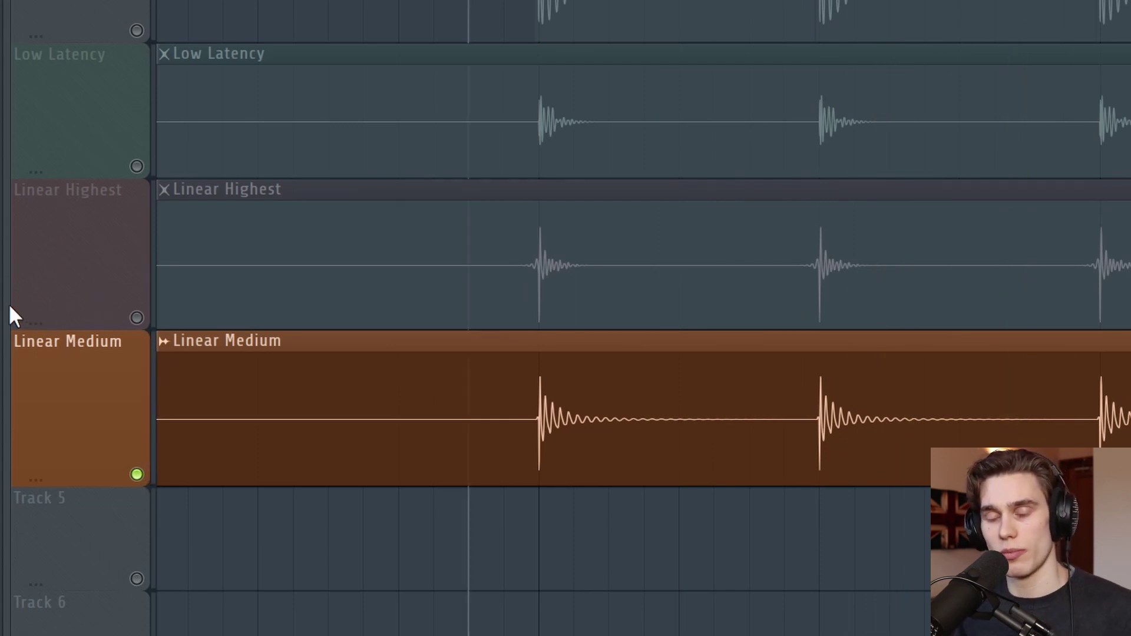
pyautogui.click(137, 318)
pyautogui.click(137, 166)
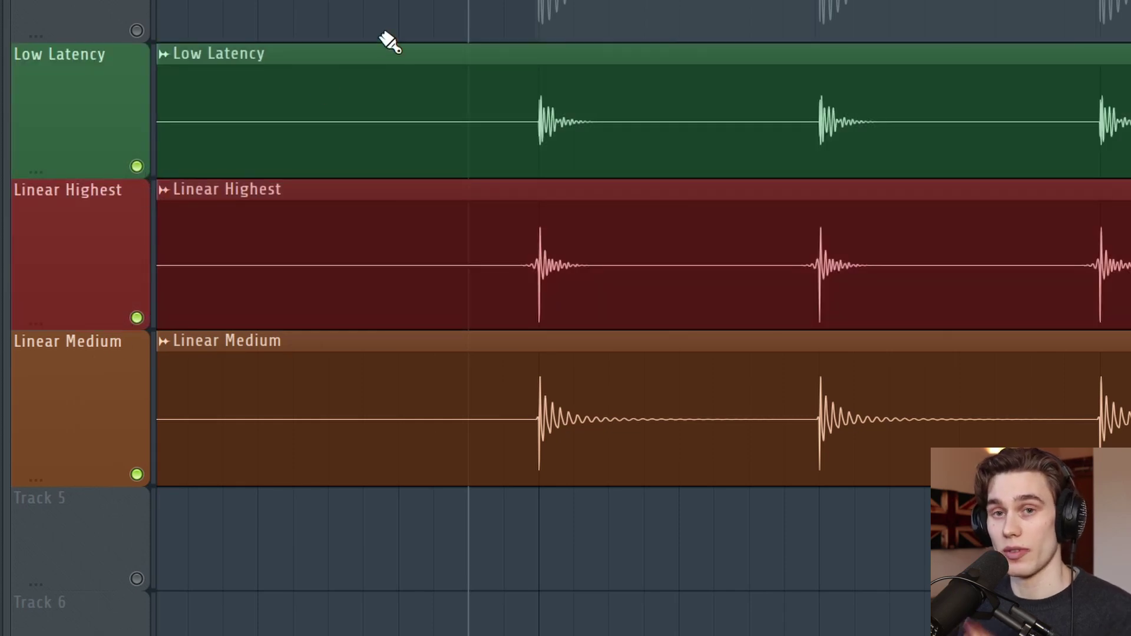
# - Make the Low Latency track much taller, solo it and start playback
pyautogui.scroll(6, 539, 265)
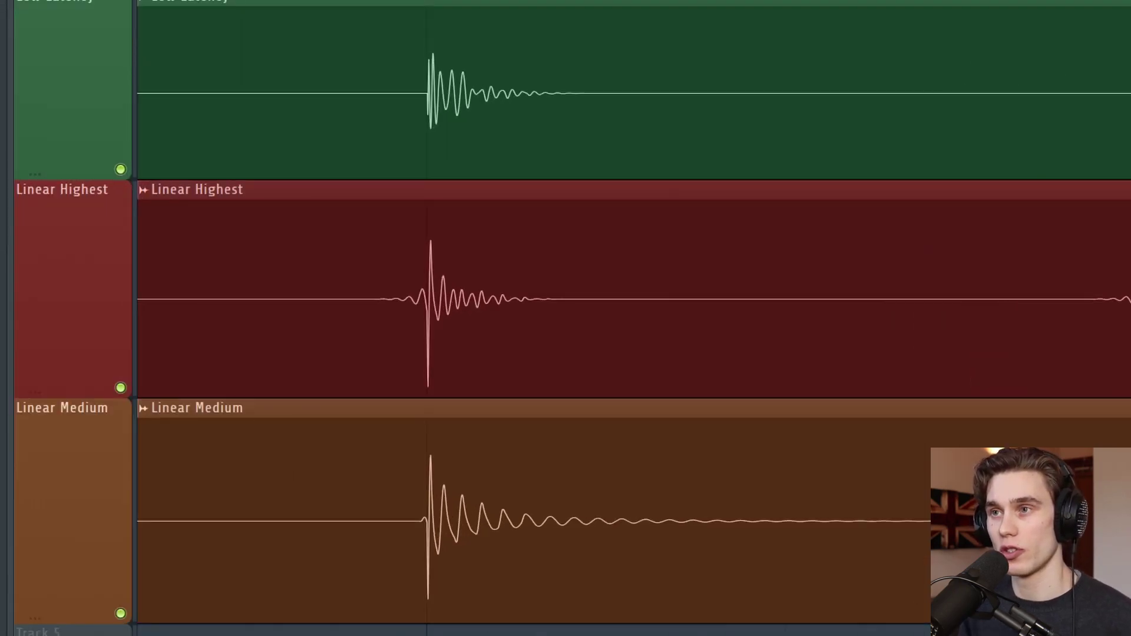
pyautogui.scroll(-2, 430, 294)
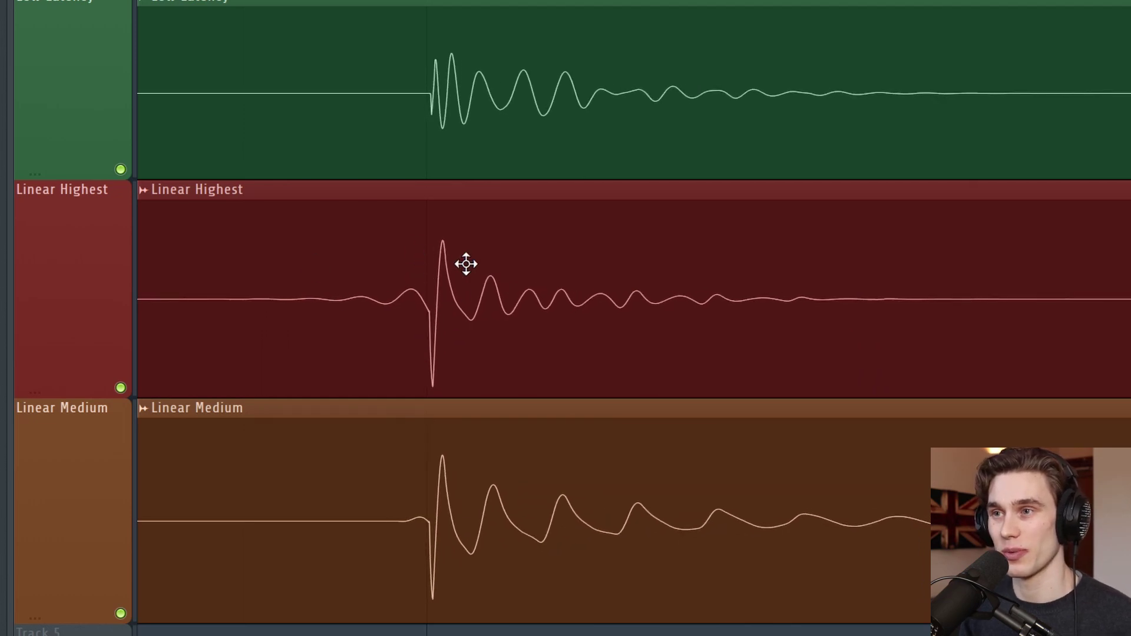
pyautogui.moveTo(58, 183); pyautogui.dragTo(65, 323)
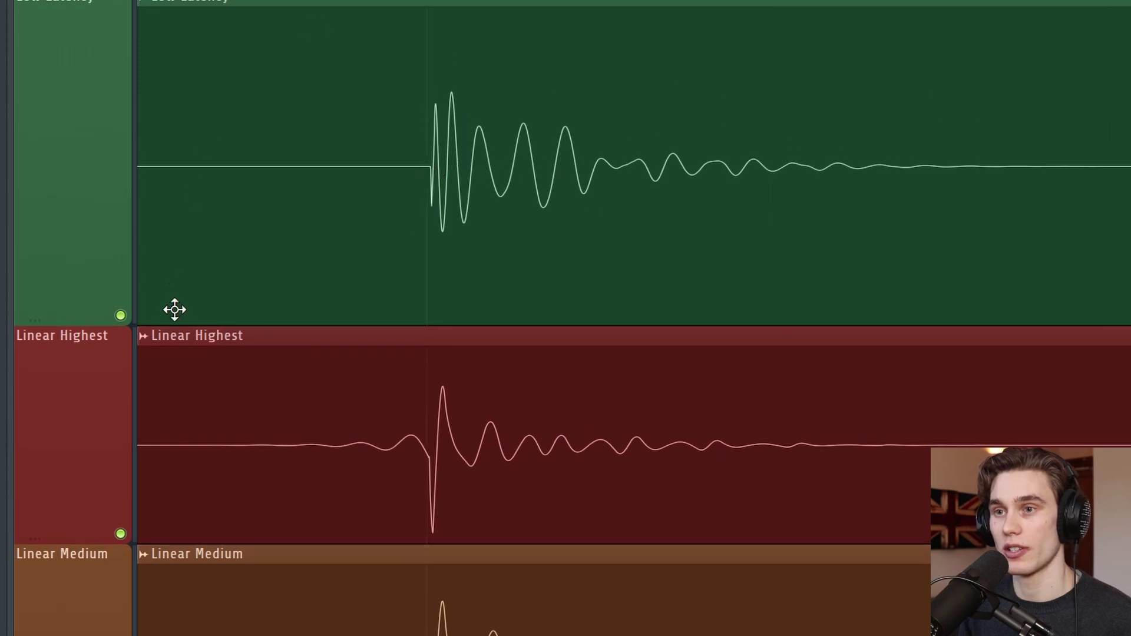
pyautogui.rightClick(120, 315)
pyautogui.press('space')
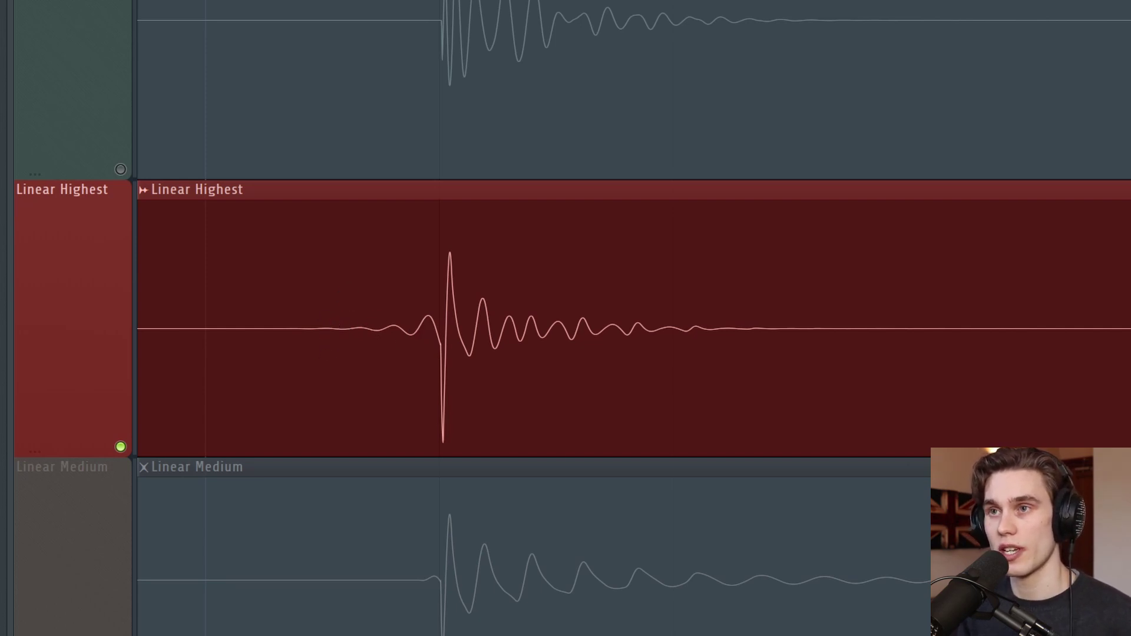
# - Solo Low Latency, Linear Highest and Linear Medium in turn, finishing on Low Latency
pyautogui.scroll(-2, 589, 328)
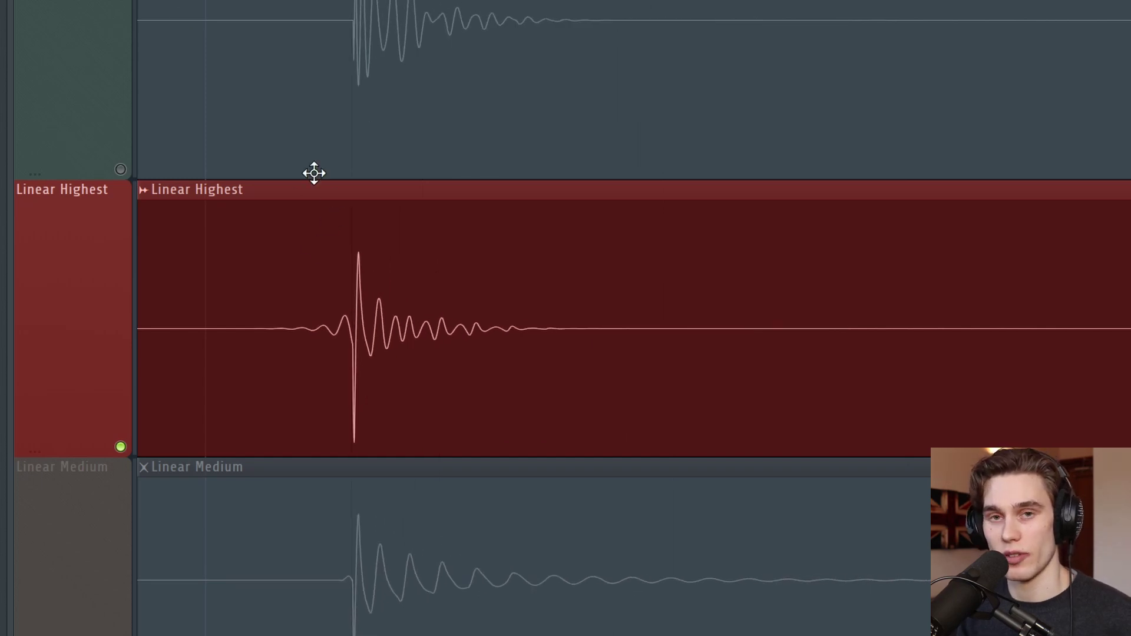
pyautogui.press('space')
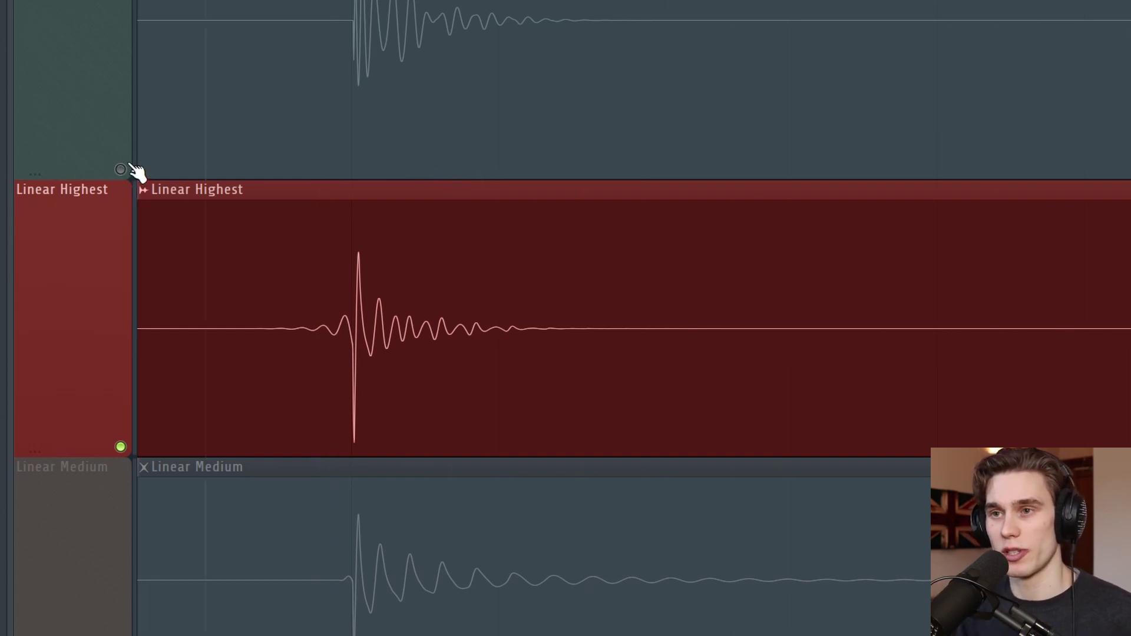
pyautogui.keyDown('ctrl'); pyautogui.click(121, 169); pyautogui.keyUp('ctrl')
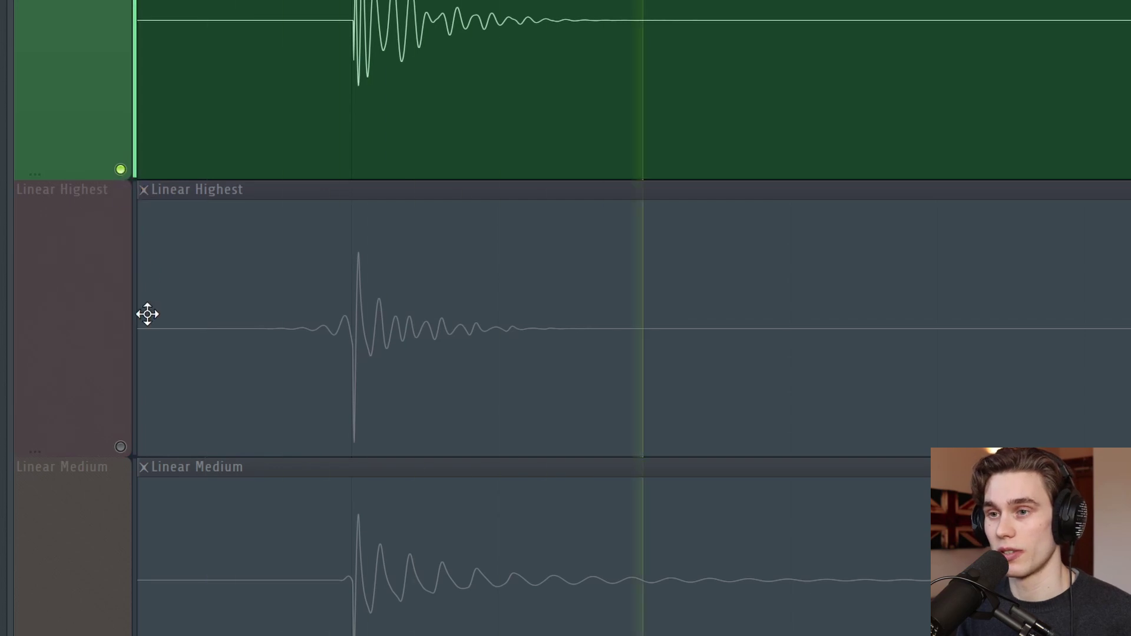
pyautogui.keyDown('ctrl'); pyautogui.click(121, 446); pyautogui.keyUp('ctrl')
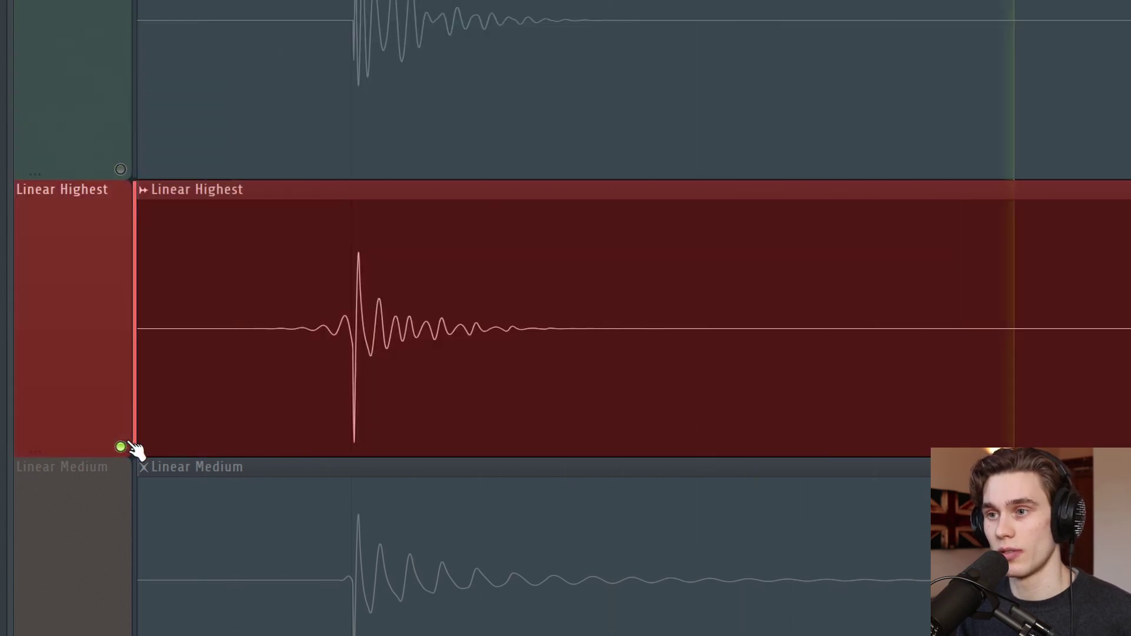
pyautogui.keyDown('ctrl'); pyautogui.click(101, 626); pyautogui.keyUp('ctrl')
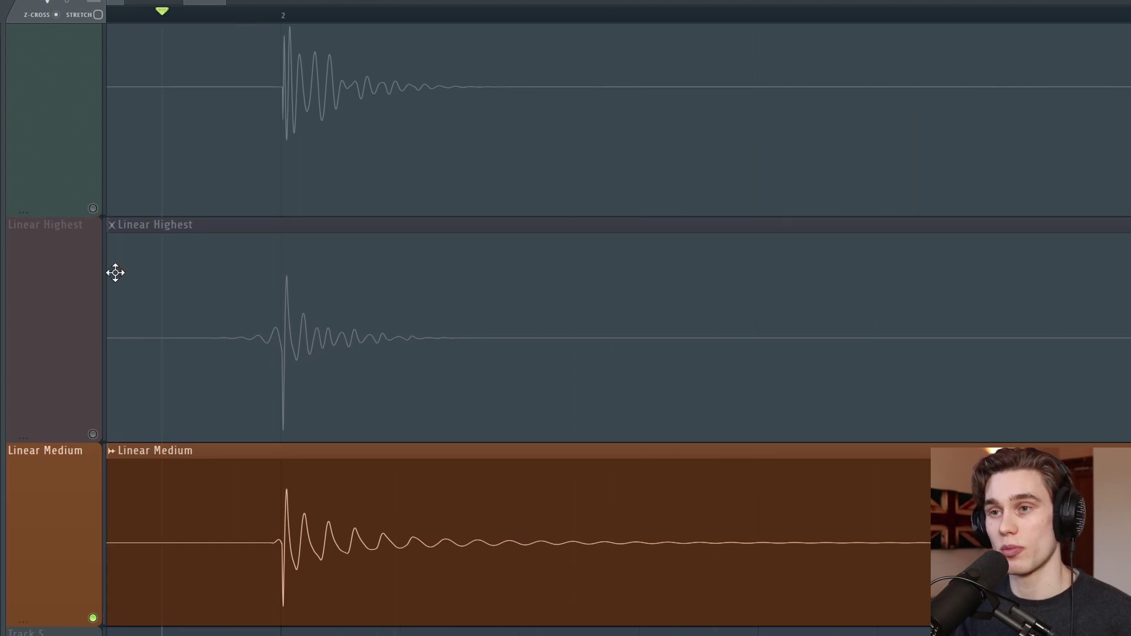
pyautogui.keyDown('ctrl'); pyautogui.click(94, 208); pyautogui.keyUp('ctrl')
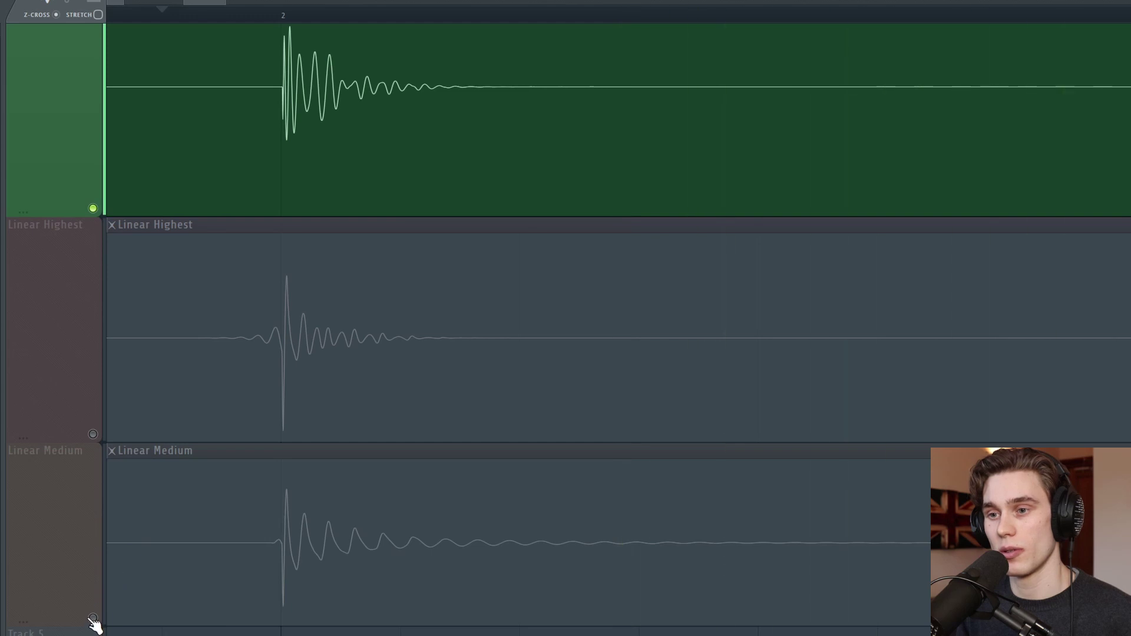
pyautogui.scroll(-3, 312, 21)
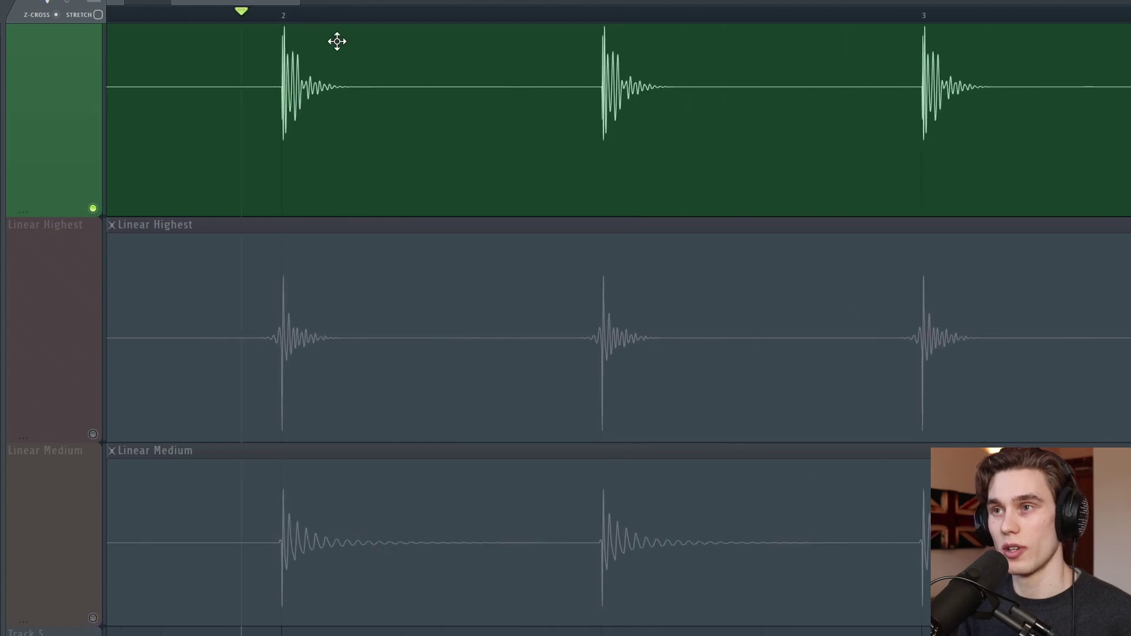
# - Zoom out the playlist and scroll up to Track 1's original Kick clips
pyautogui.scroll(-2, 339, 41)
pyautogui.scroll(-2, 377, 144)
pyautogui.scroll(-2, 384, 242)
pyautogui.scroll(2, 388, 272)
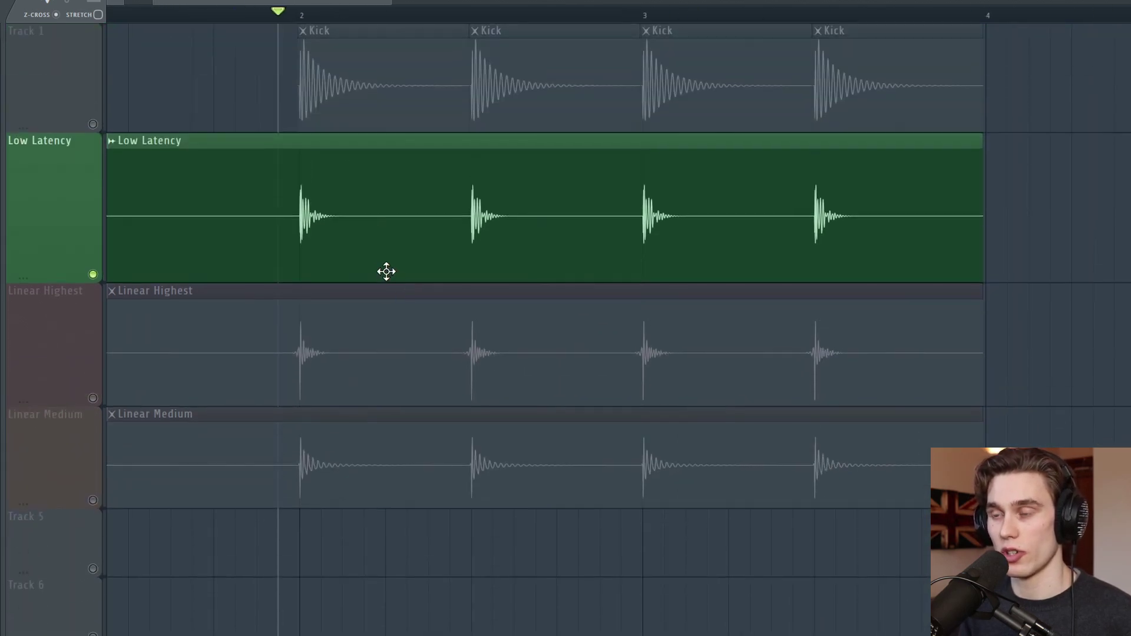